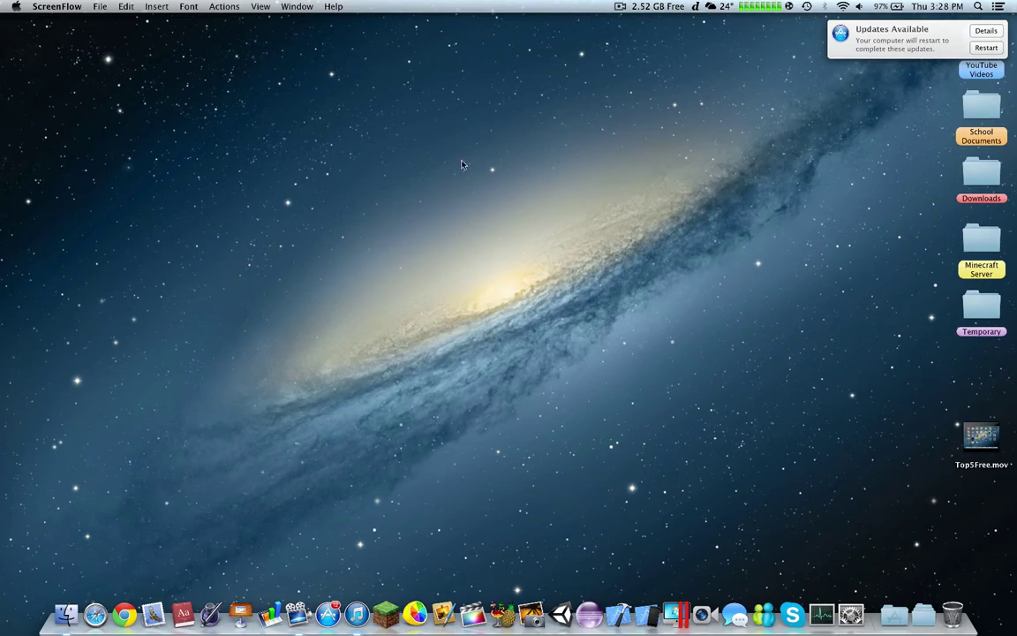
Step: Open Launchpad and swipe over to the app page holding SmartConverter
key("F4")
scroll(532, 255, "left", 5)
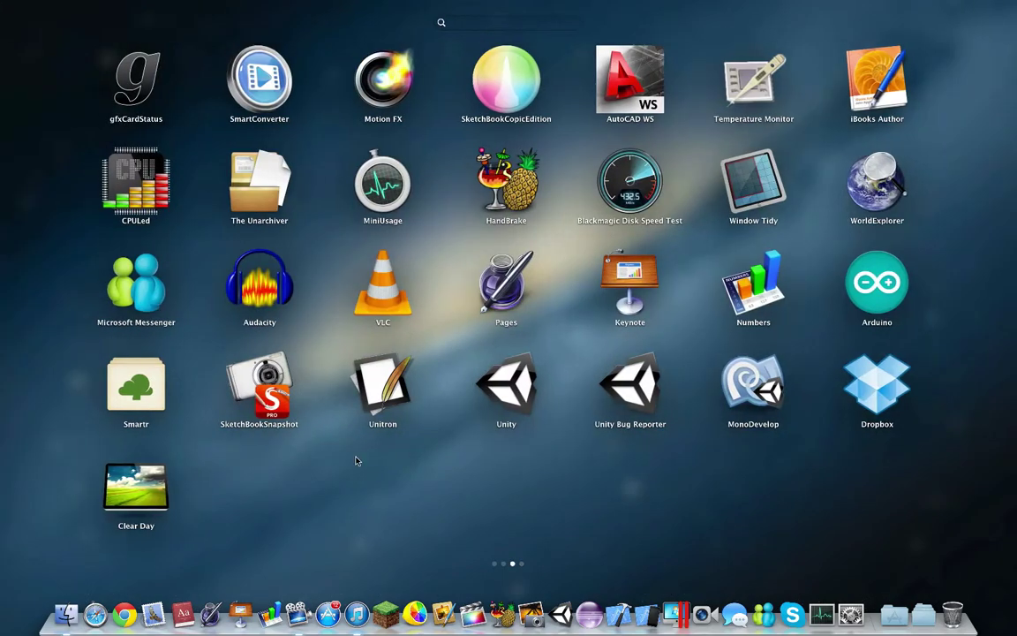
Step: Launch SmartConverter, load Top5Free.mov and start converting it for iPhone/iPod, dismissing the rating request
left_click(259, 80)
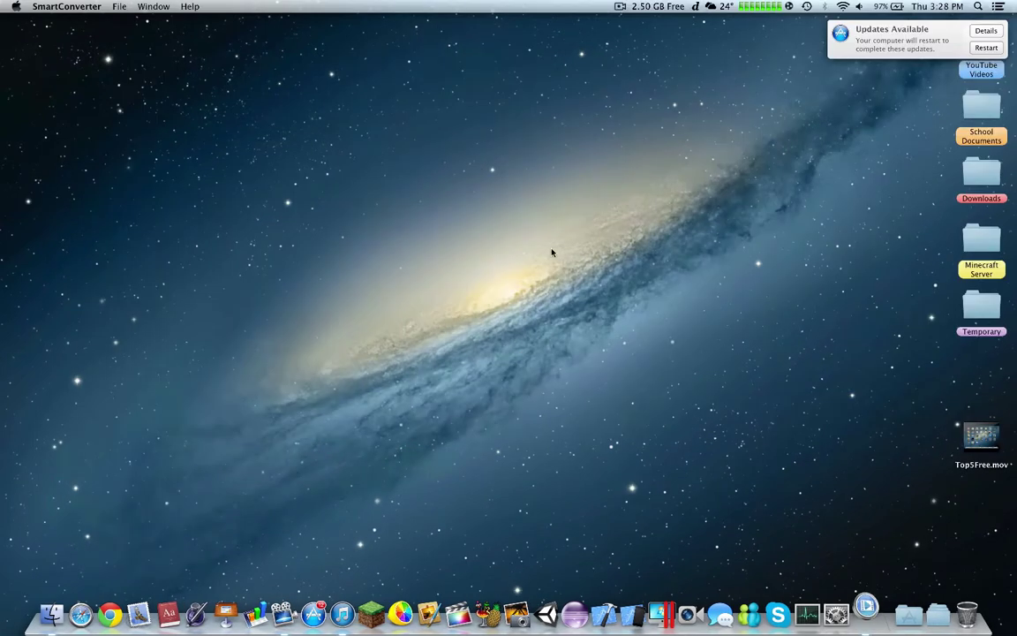
left_click_drag(198, 211, 423, 221)
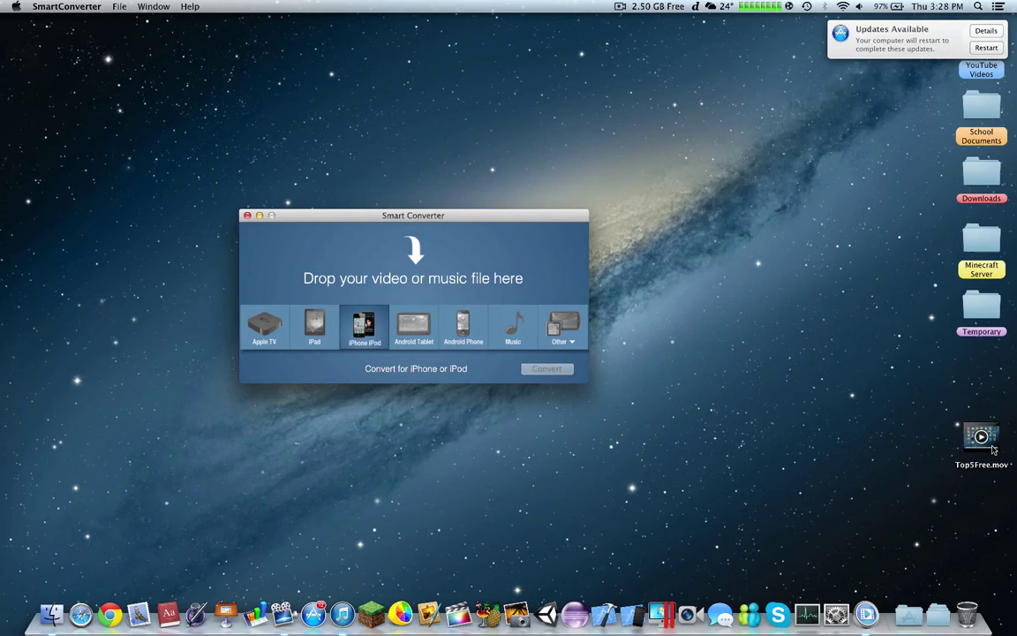
left_click_drag(981, 436, 413, 284)
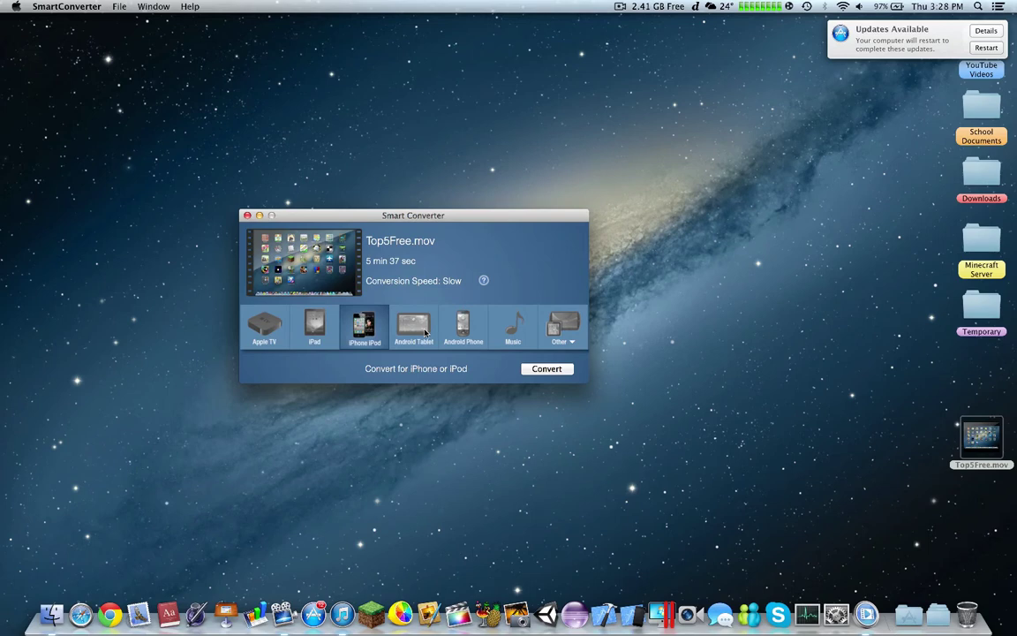
left_click(547, 369)
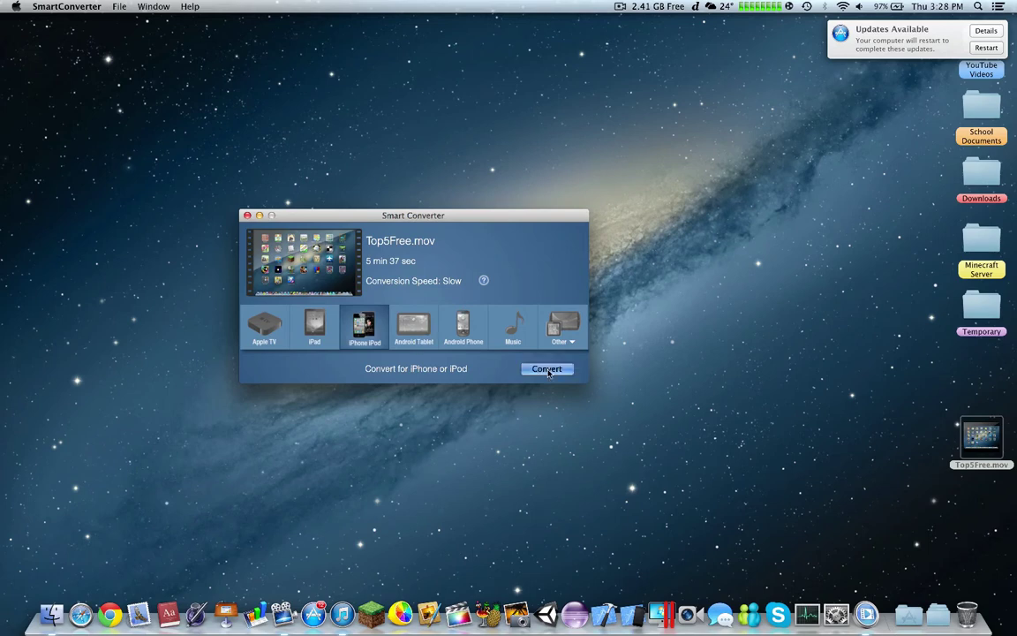
left_click(577, 234)
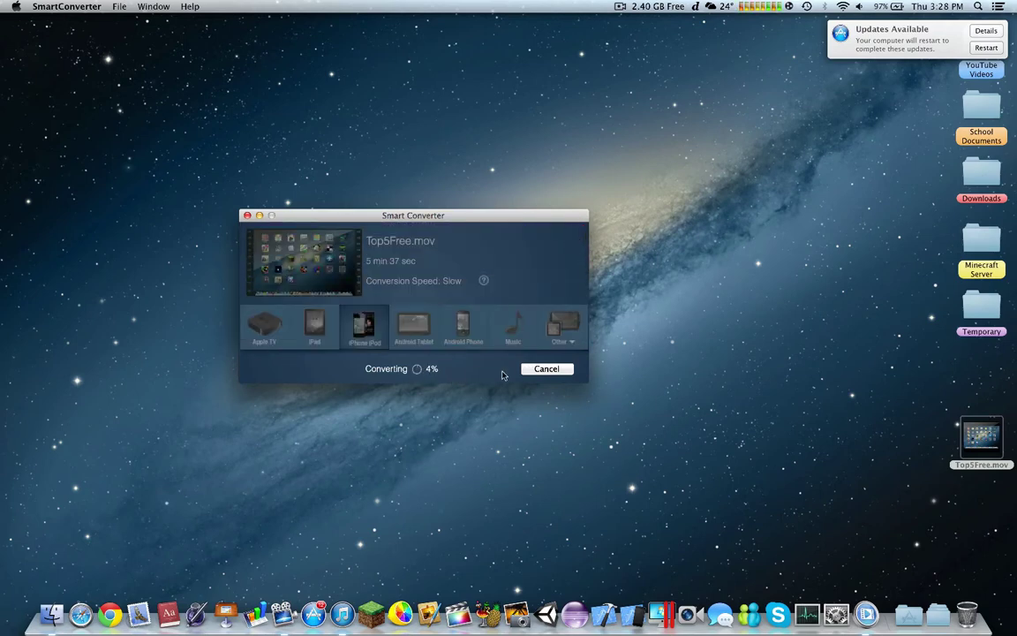
Step: Cancel the conversion and try the Android Tablet, Android Phone and Music targets
left_click(547, 369)
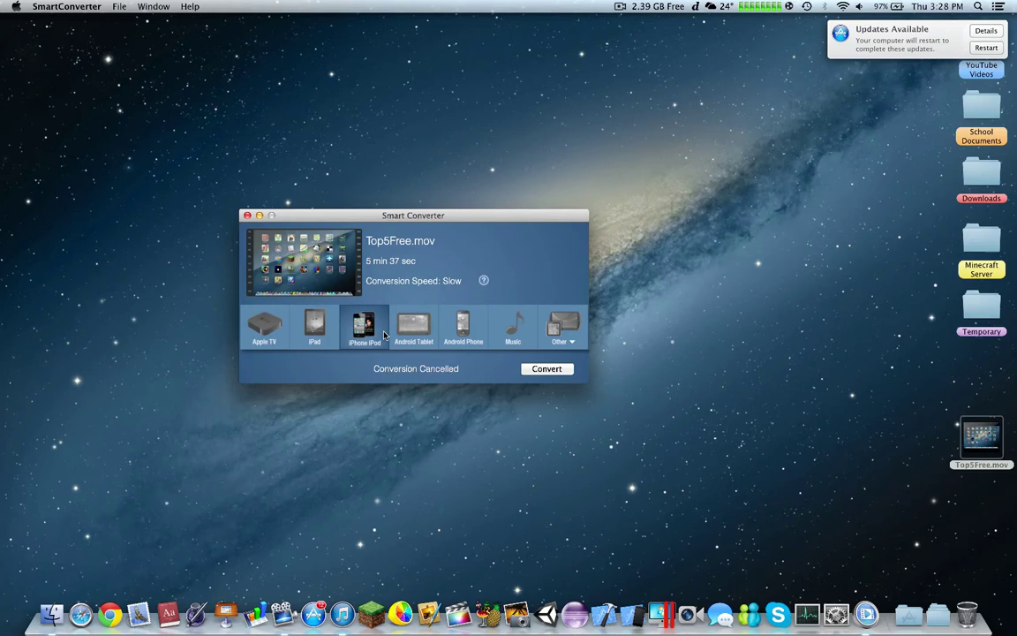
left_click(412, 331)
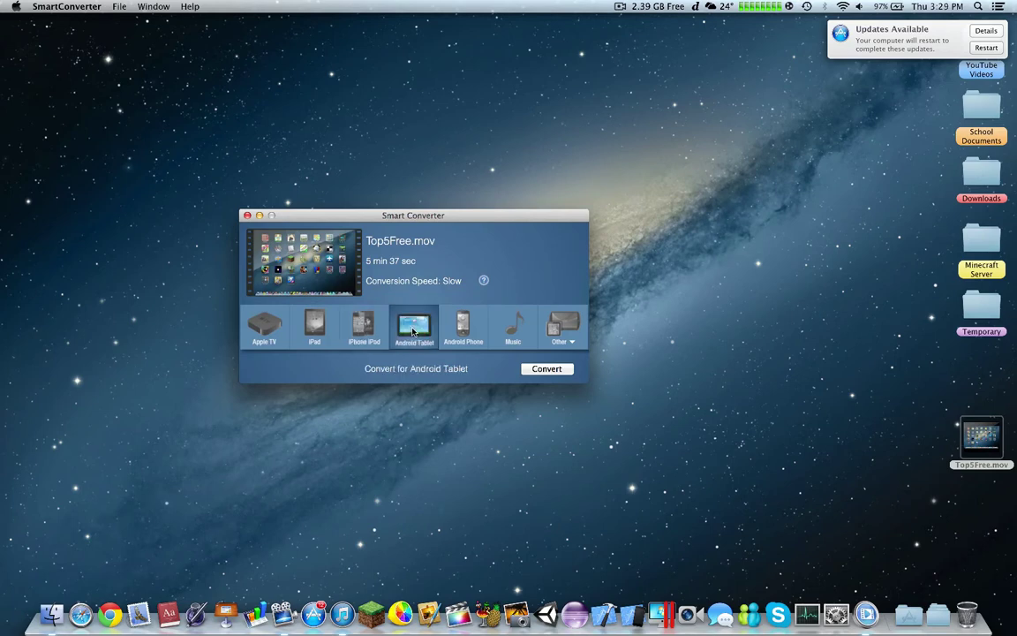
left_click(464, 329)
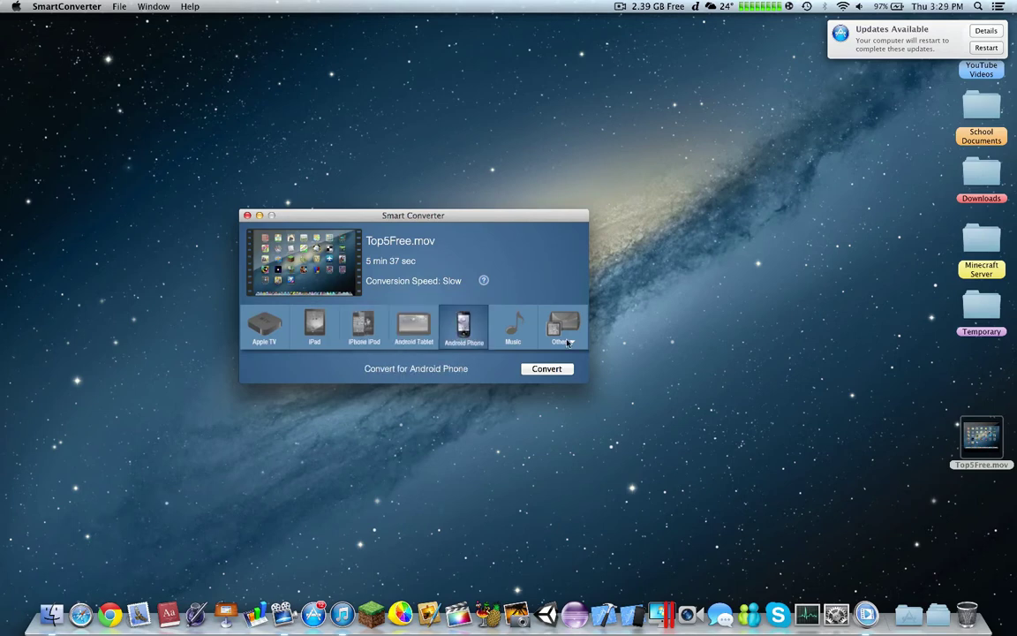
left_click(414, 326)
Step: Choose Apple TV 3 from the Other targets, then quit SmartConverter and reopen Launchpad
left_click(514, 329)
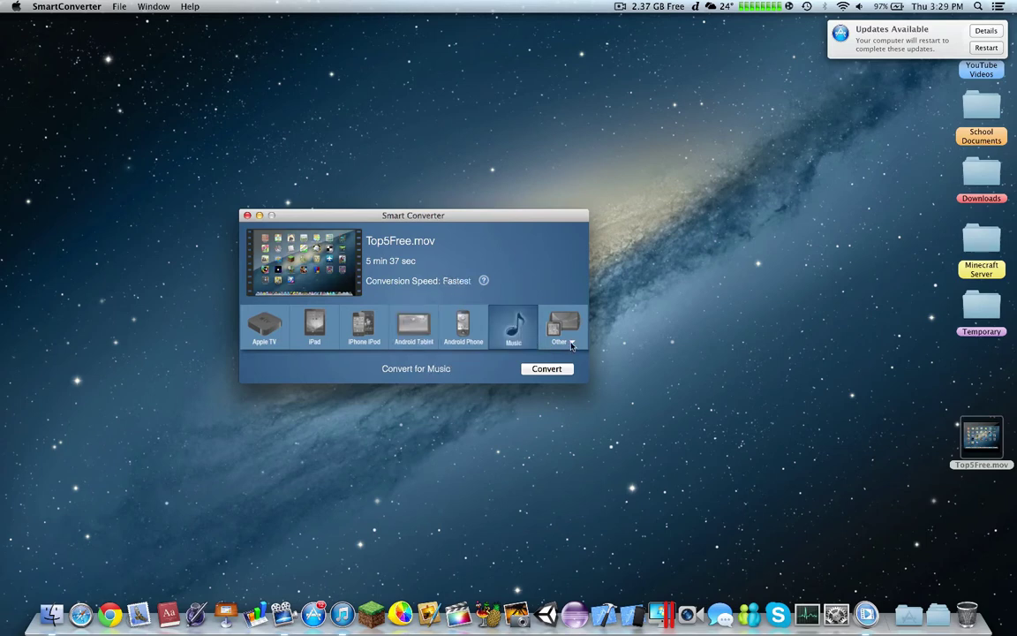
left_click(562, 327)
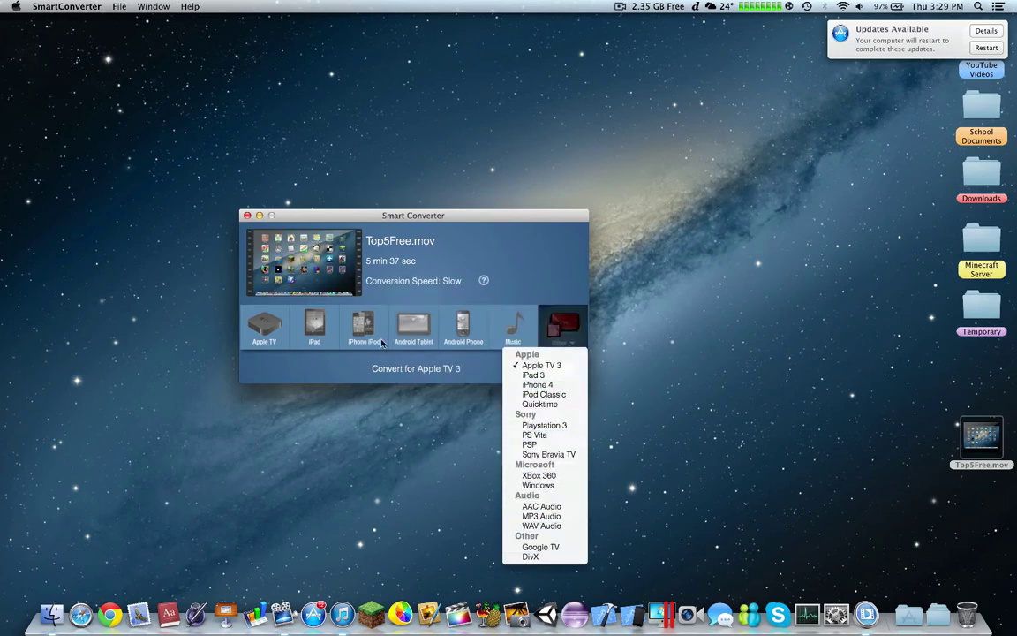
left_click(540, 364)
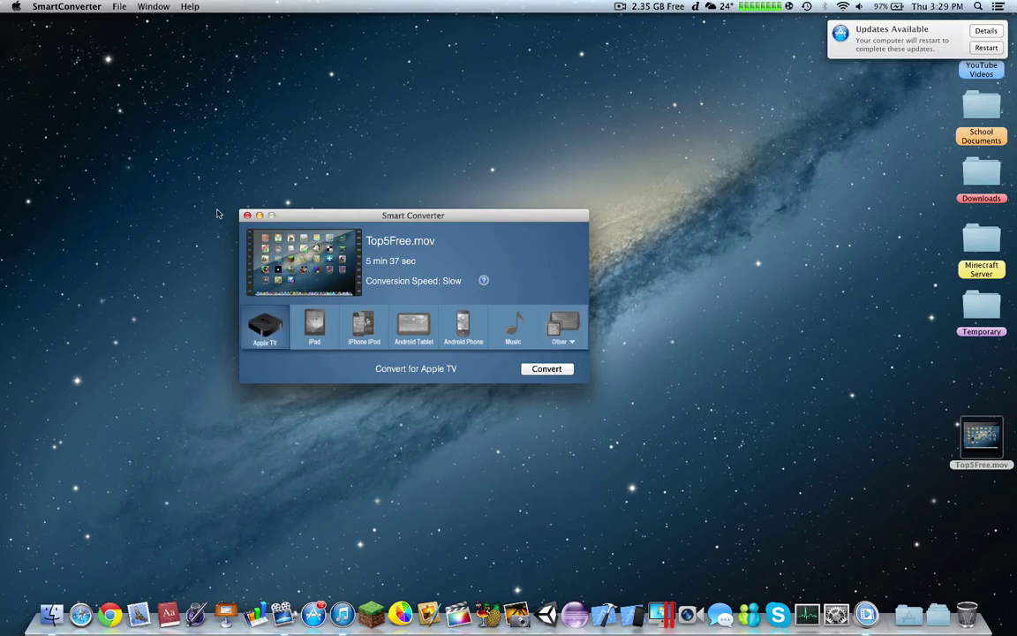
left_click(247, 215)
key("F4")
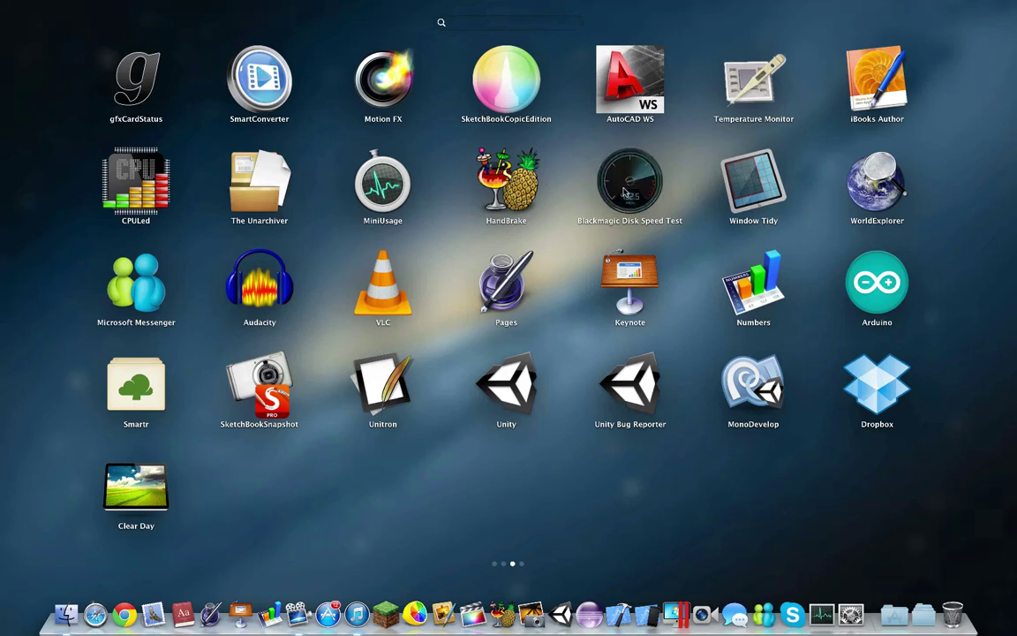
Step: Launch Disk Speed Test and run a test reaching 378.9 MB/s write and 453.7 MB/s read
left_click(565, 173)
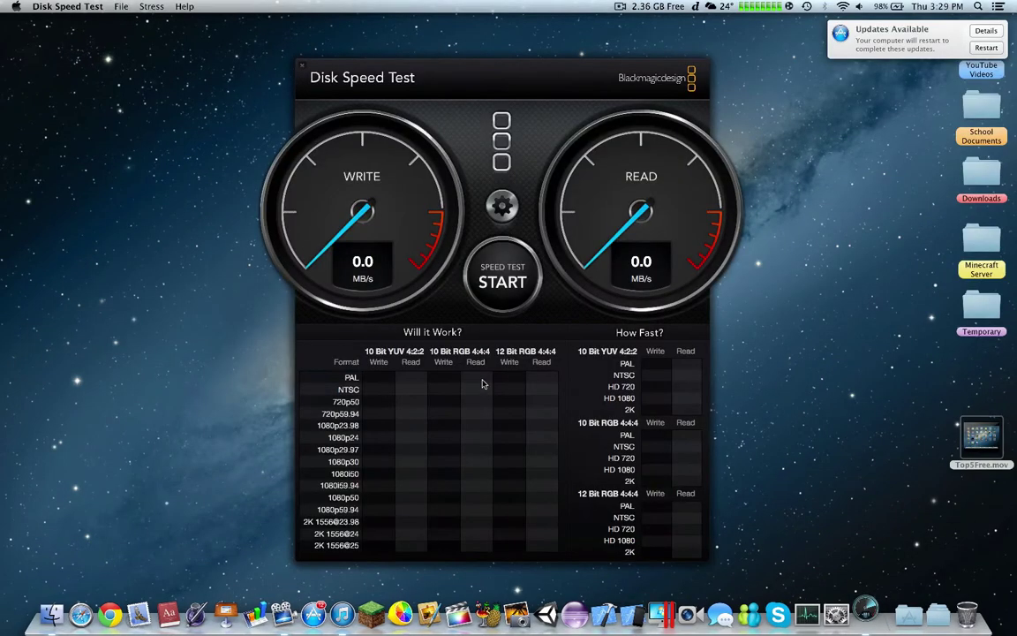
left_click(517, 283)
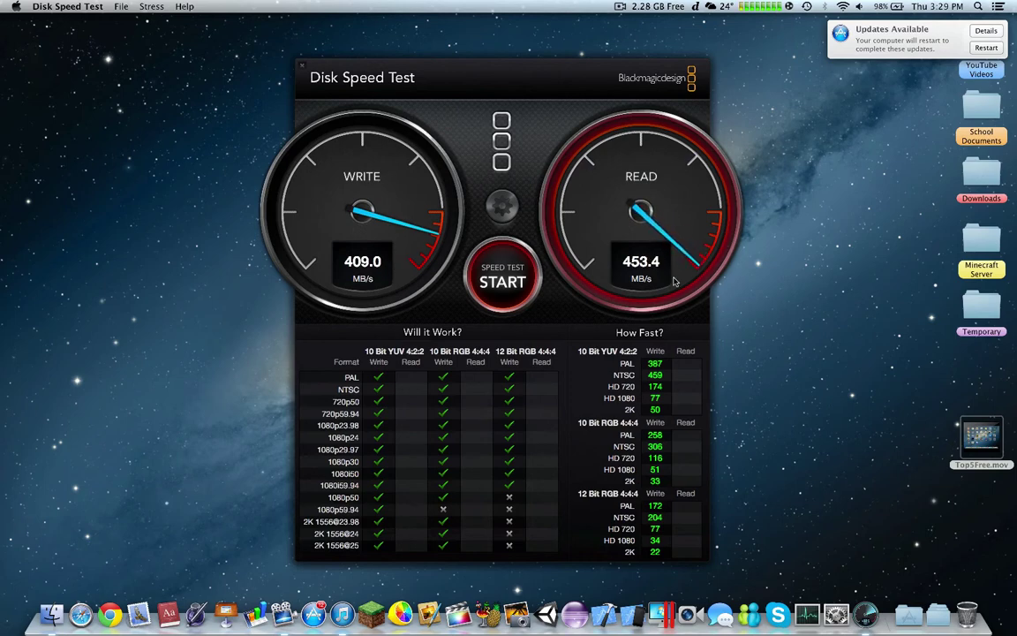
left_click(482, 280)
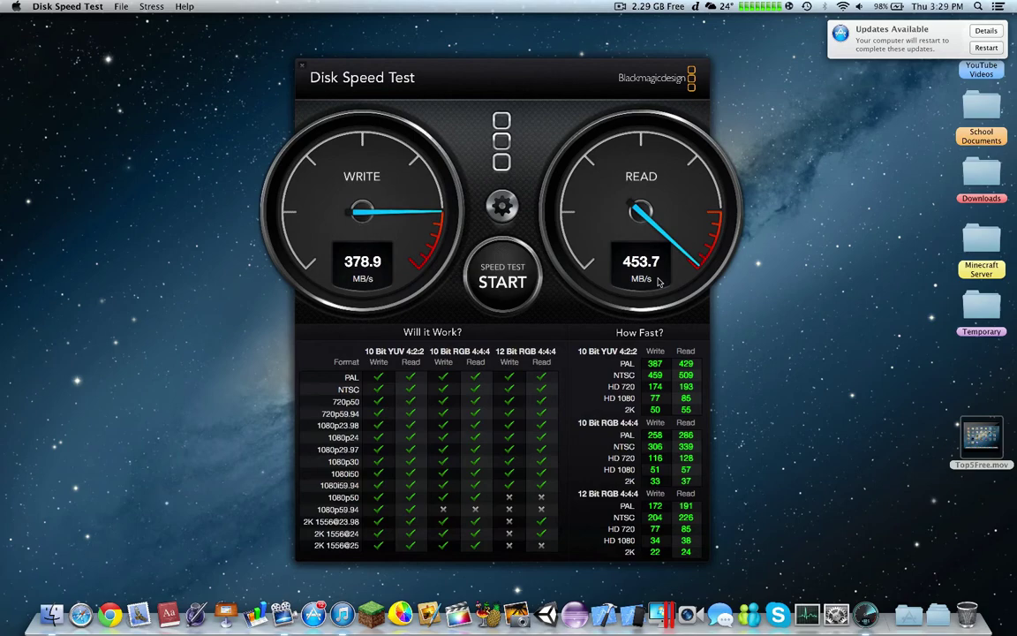
Step: Quit Disk Speed Test from its dock icon and return to Launchpad
right_click(866, 613)
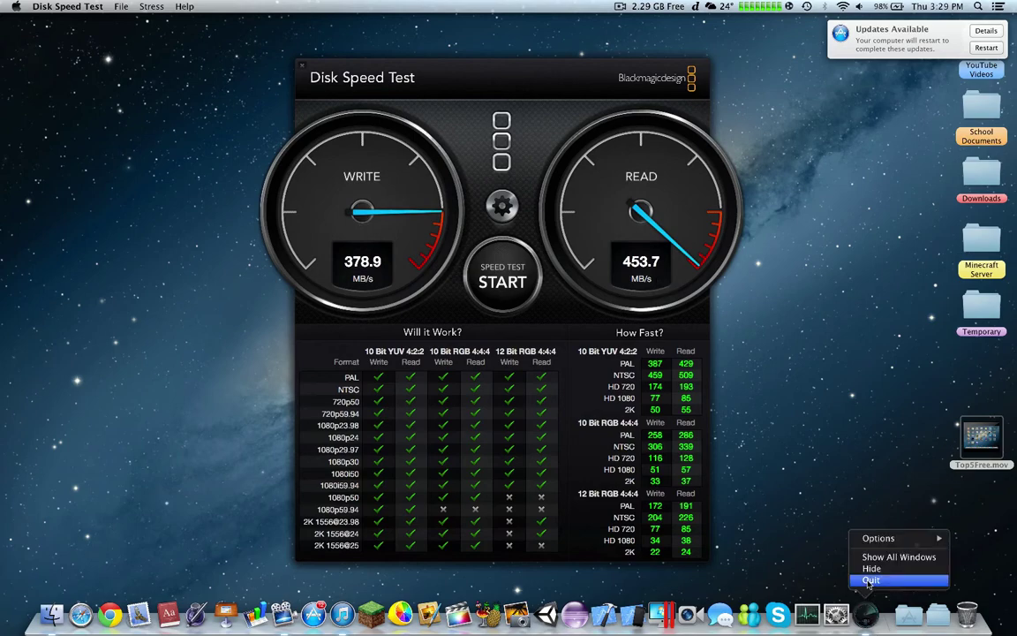
left_click(870, 580)
key("F4")
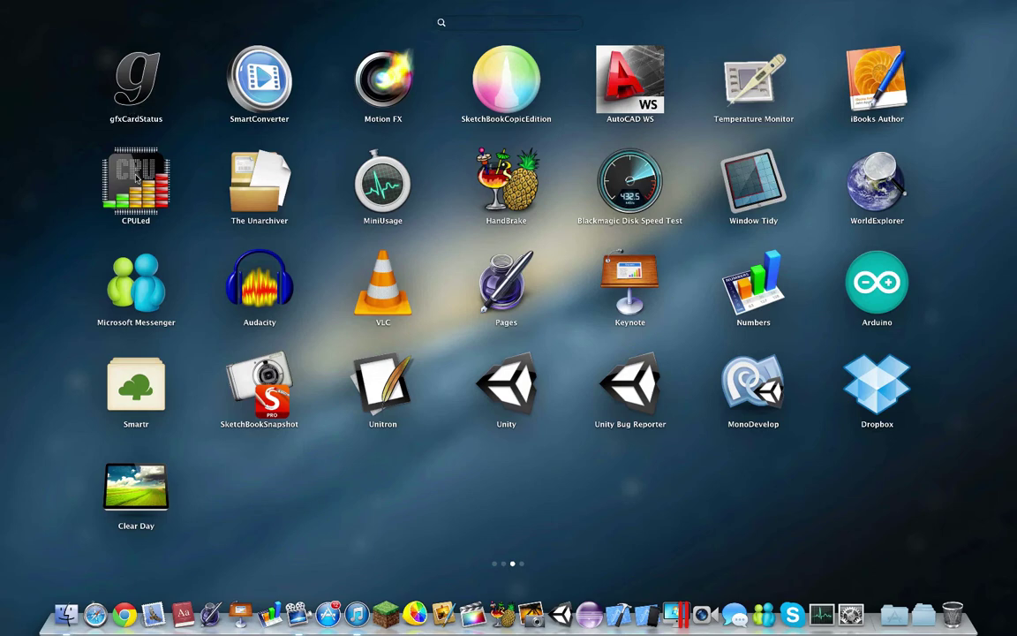
Step: Close Launchpad and open CPU LED's Preferences from its menu-bar meter, showing the 0.3 sec General settings
key("F4")
left_click(760, 6)
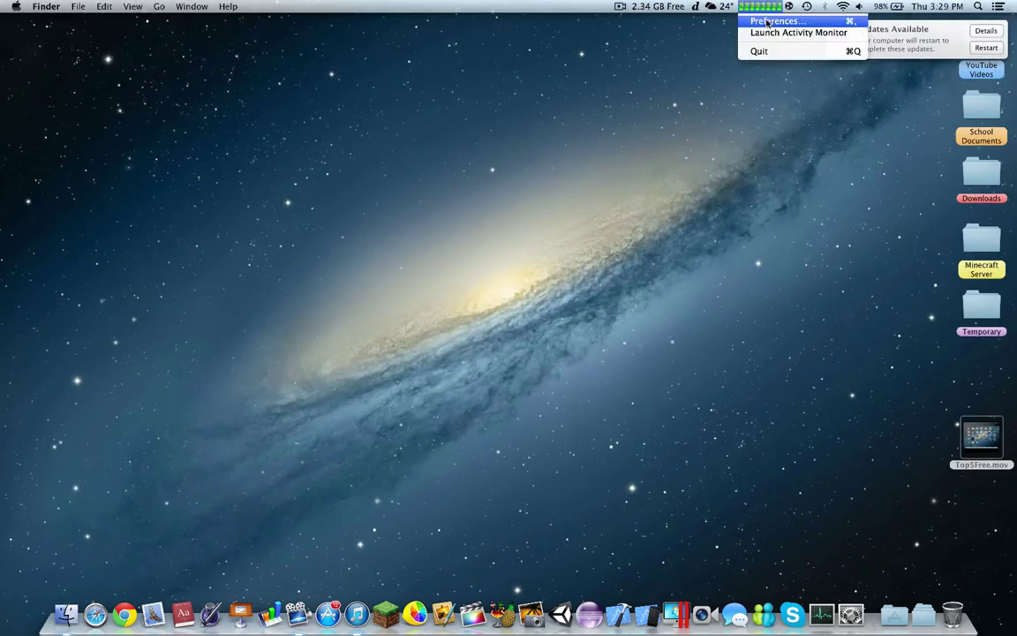
left_click(760, 5)
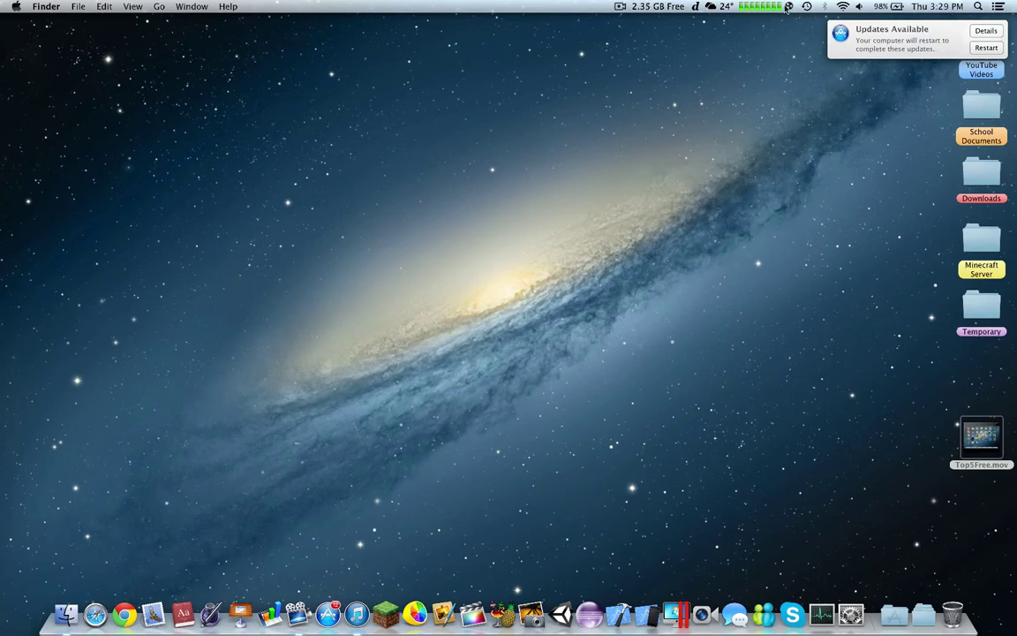
left_click(784, 7)
left_click(706, 19)
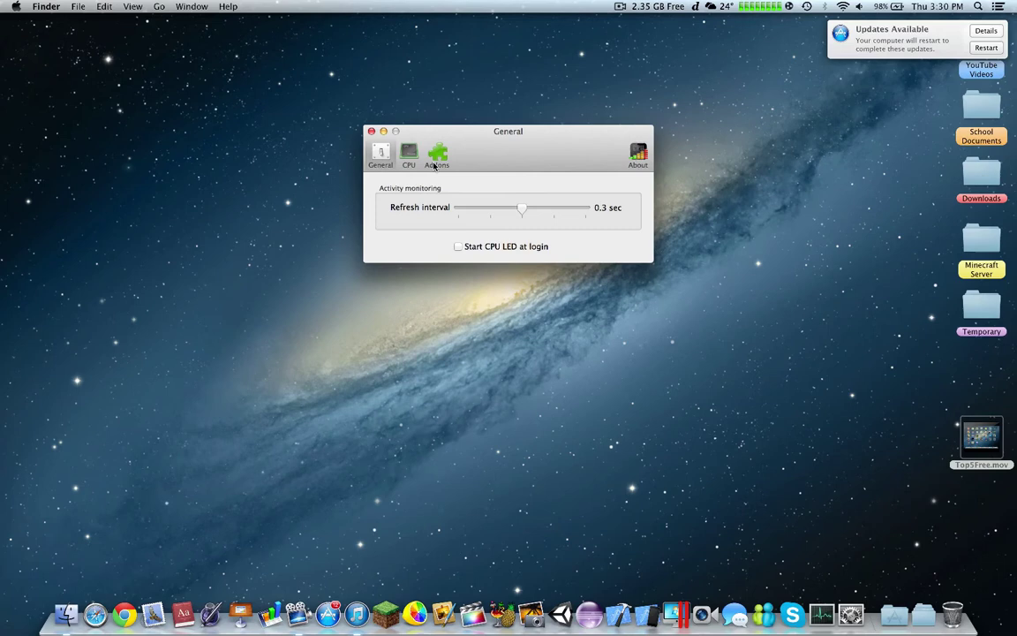
Step: In the CPU pane, try the Glass squares thin, Pill and Color bars icon sets, settling on 3D Chip
left_click(408, 155)
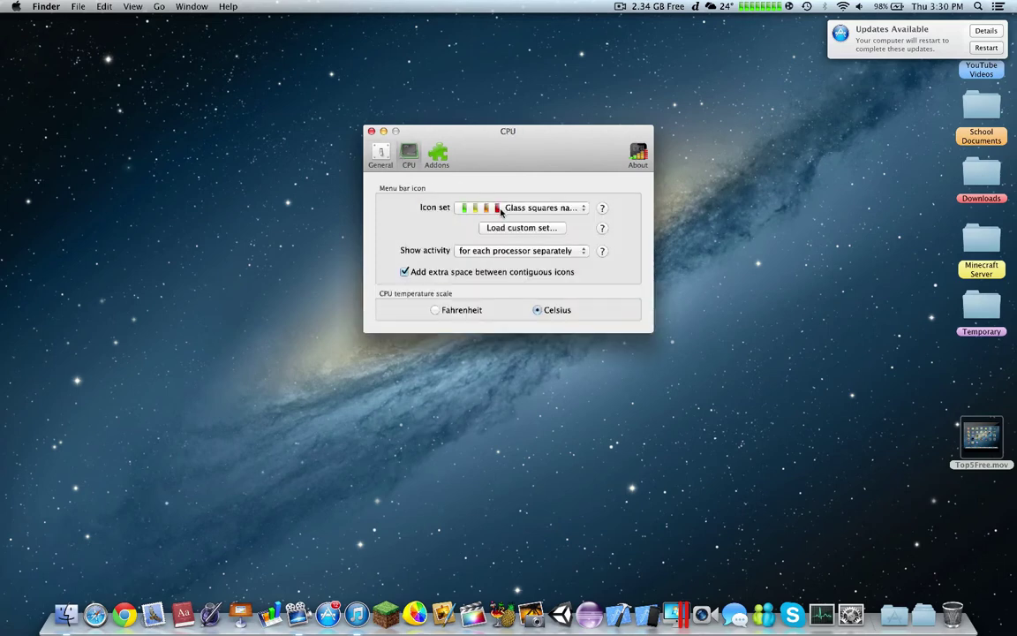
left_click(500, 210)
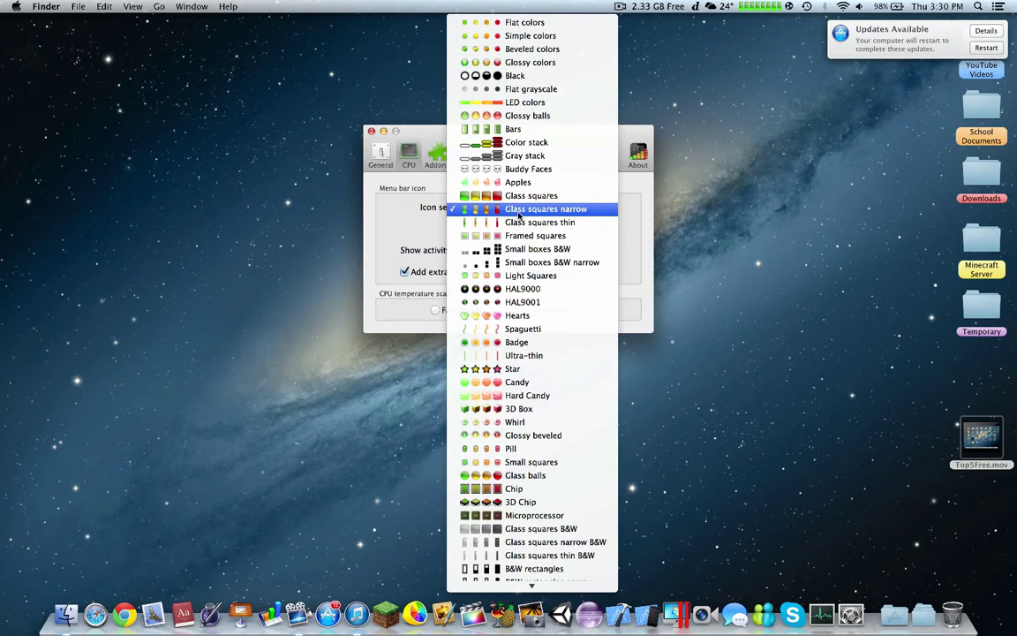
left_click(524, 222)
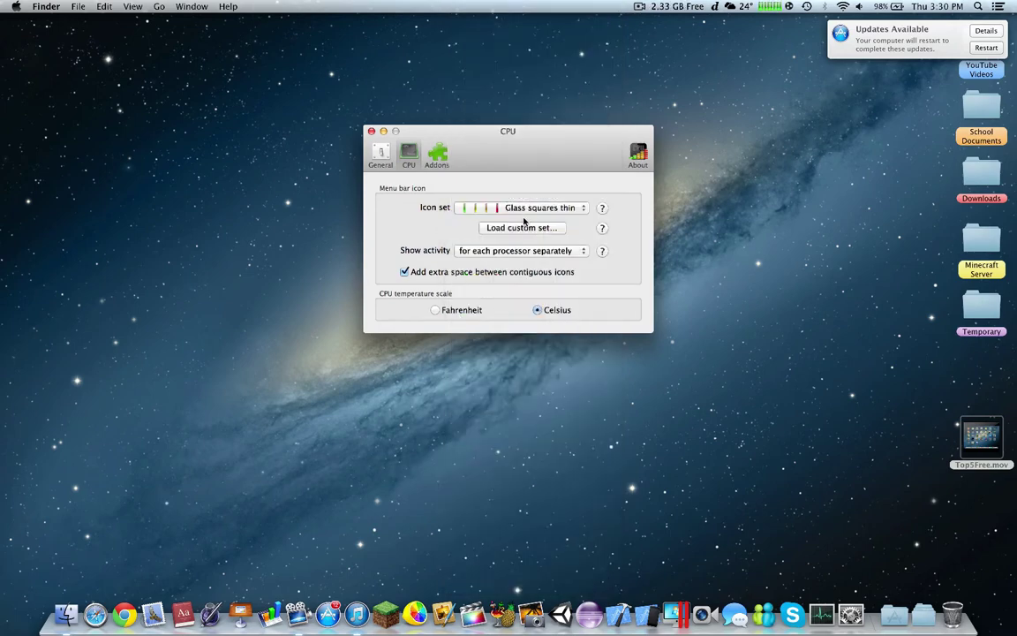
left_click(524, 210)
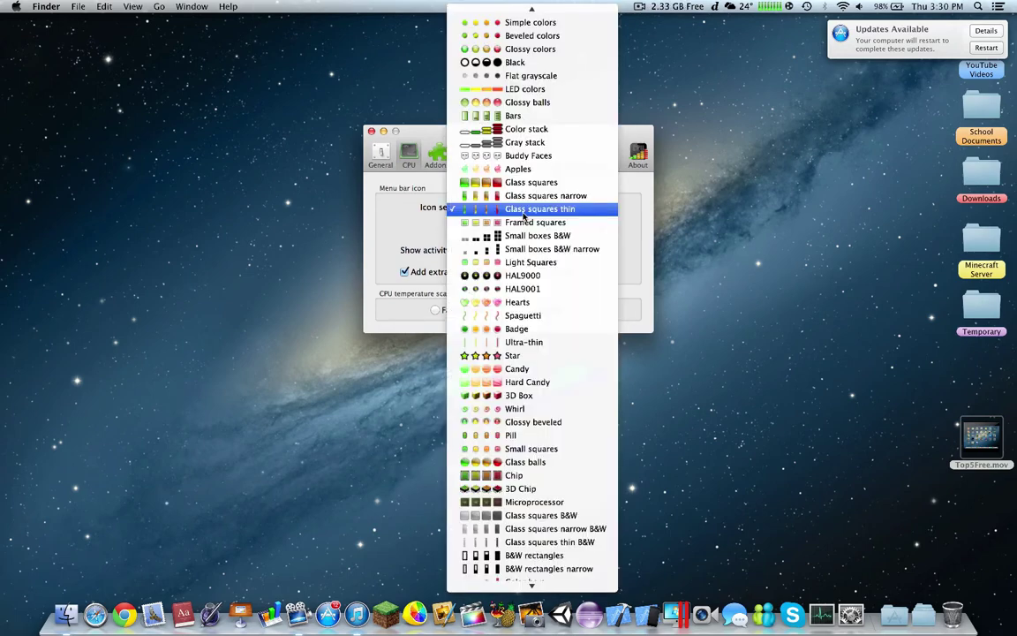
left_click(530, 436)
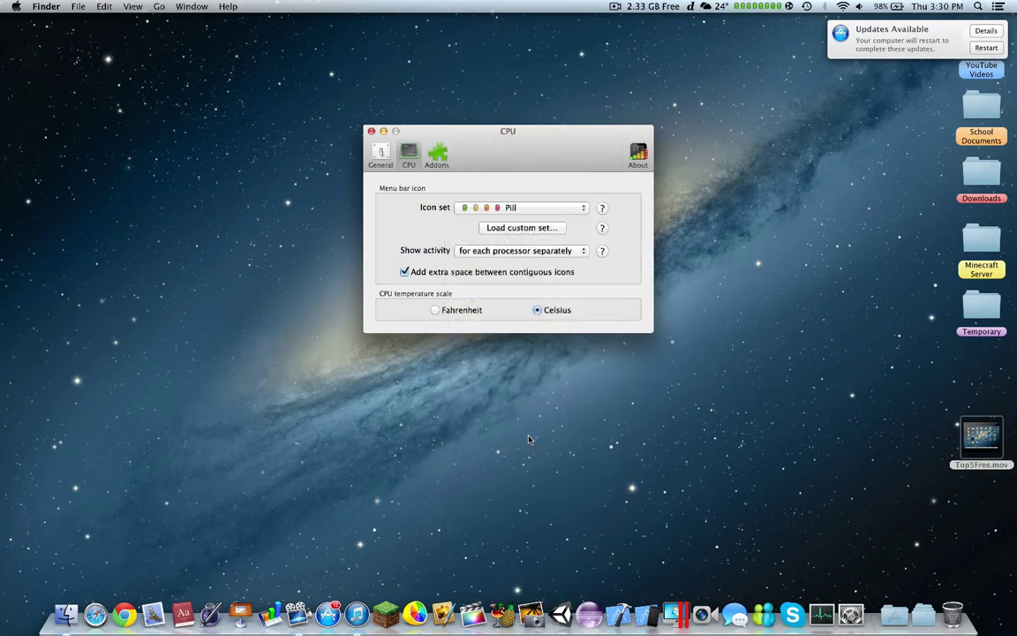
left_click(534, 213)
left_click(529, 355)
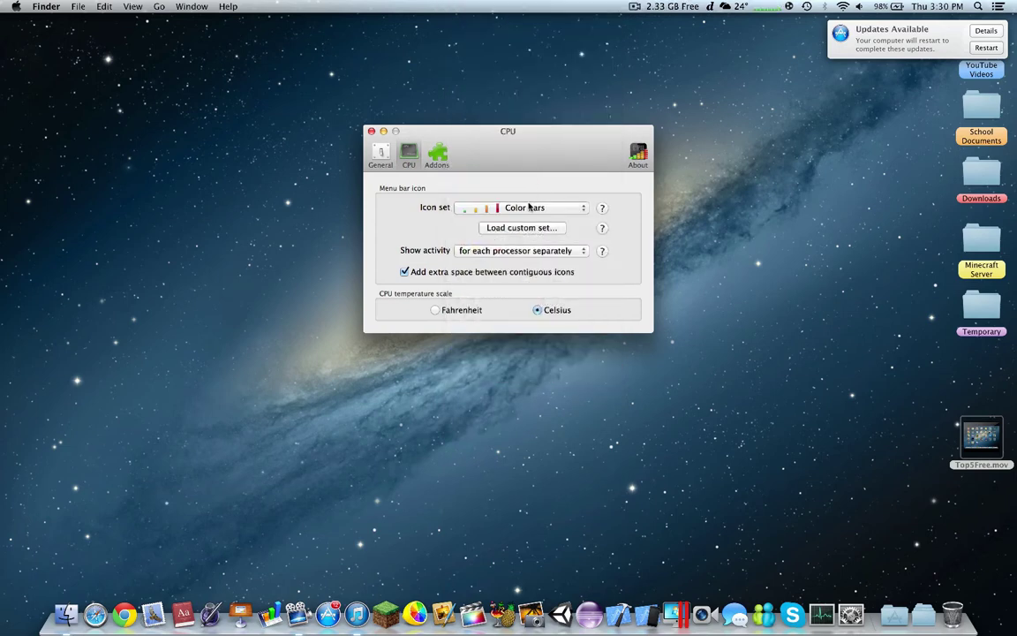
left_click(529, 210)
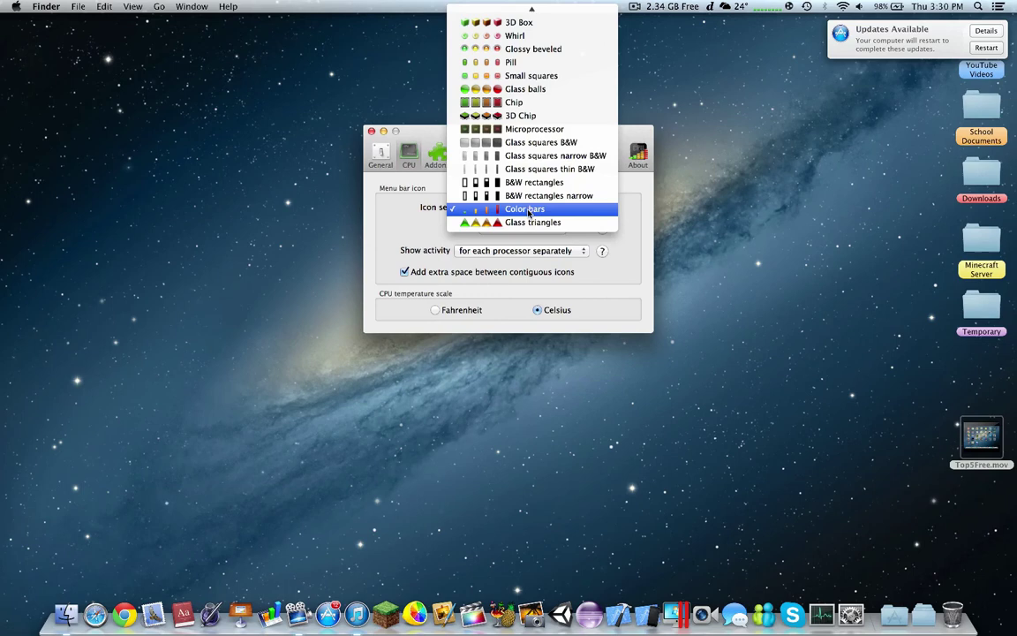
left_click(529, 116)
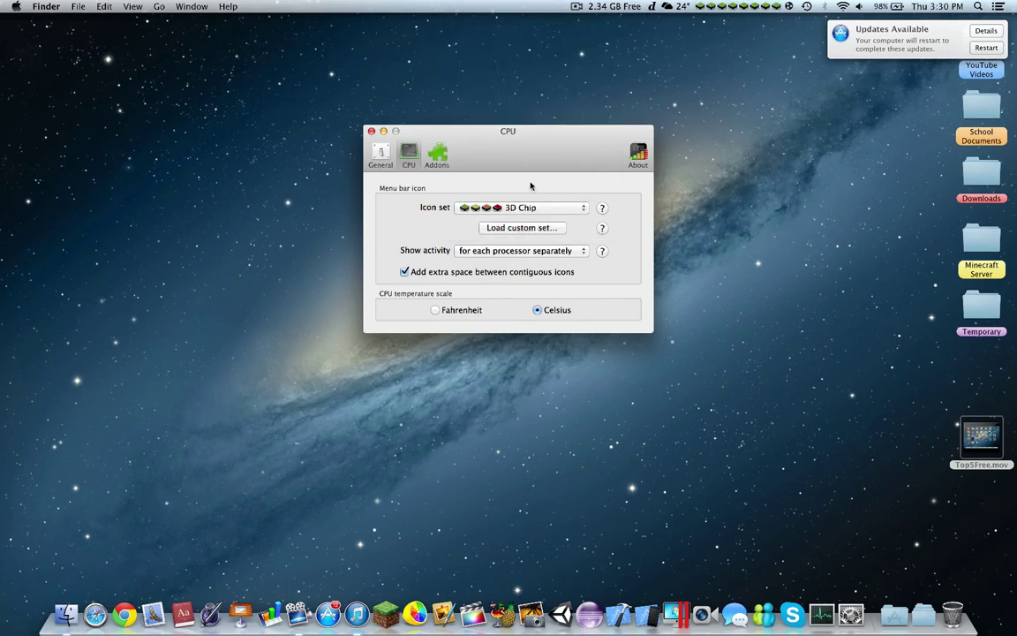
Step: Set activity to show for each processor separately after briefly trying 'averaged for all processors'
left_click(518, 255)
left_click(486, 235)
left_click(542, 253)
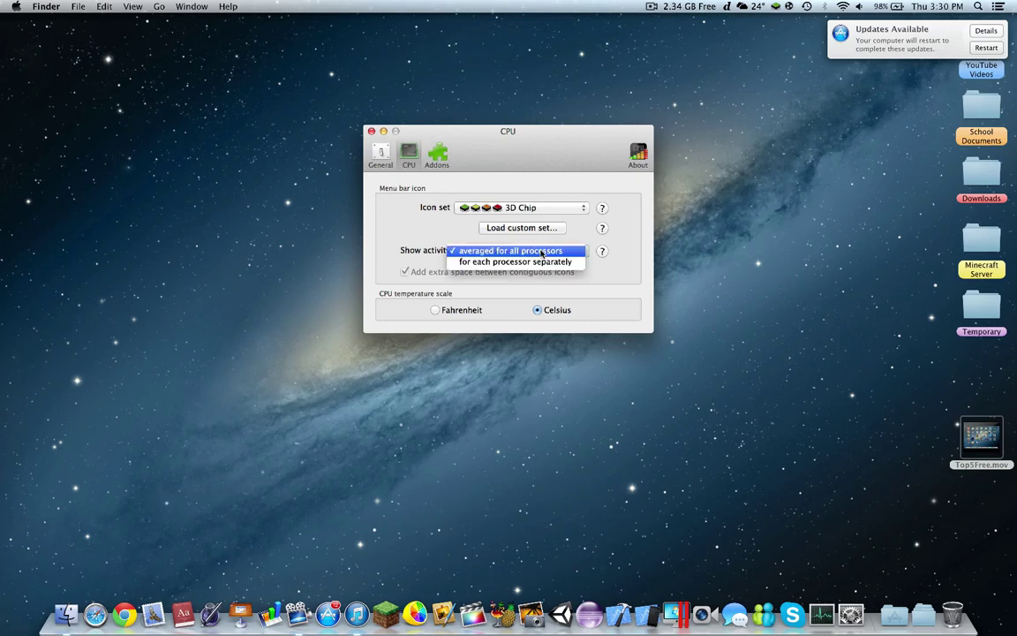
left_click(521, 261)
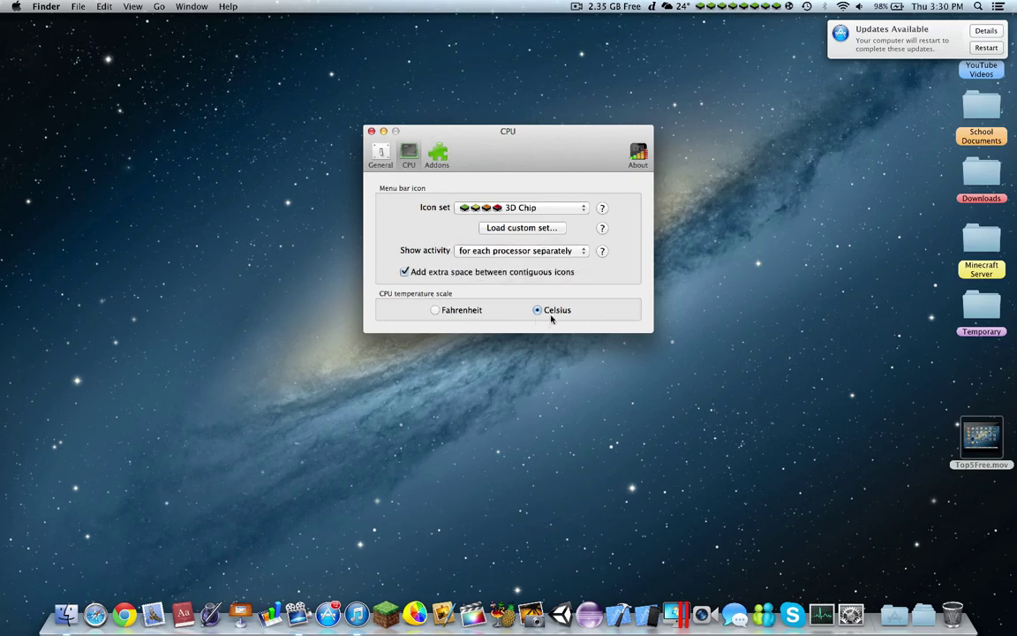
Step: Browse CPU LED's Addons, About and General panes, then close the preferences window
left_click(445, 158)
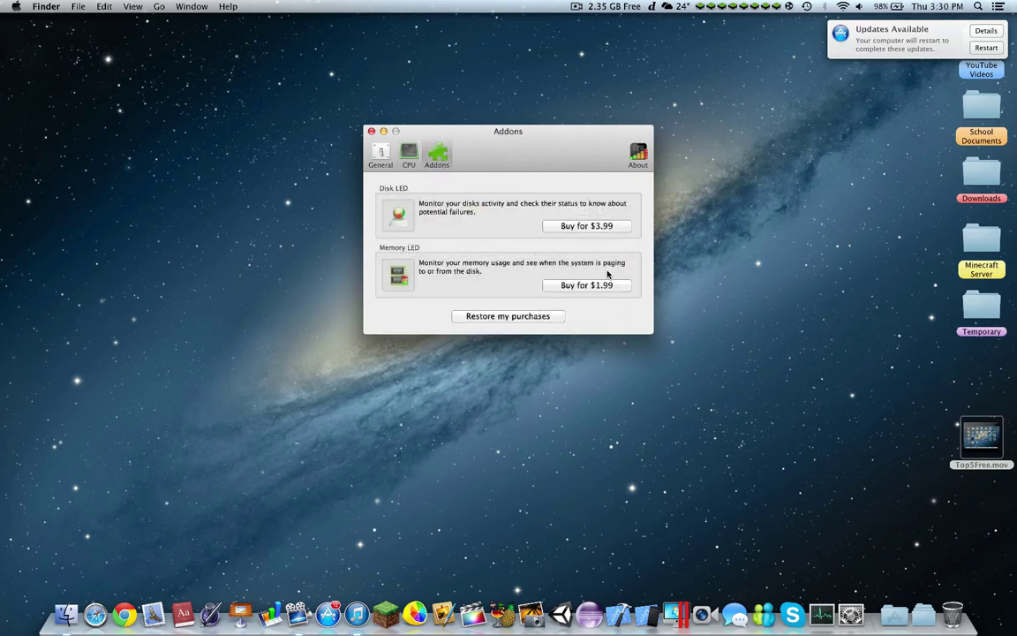
left_click(637, 155)
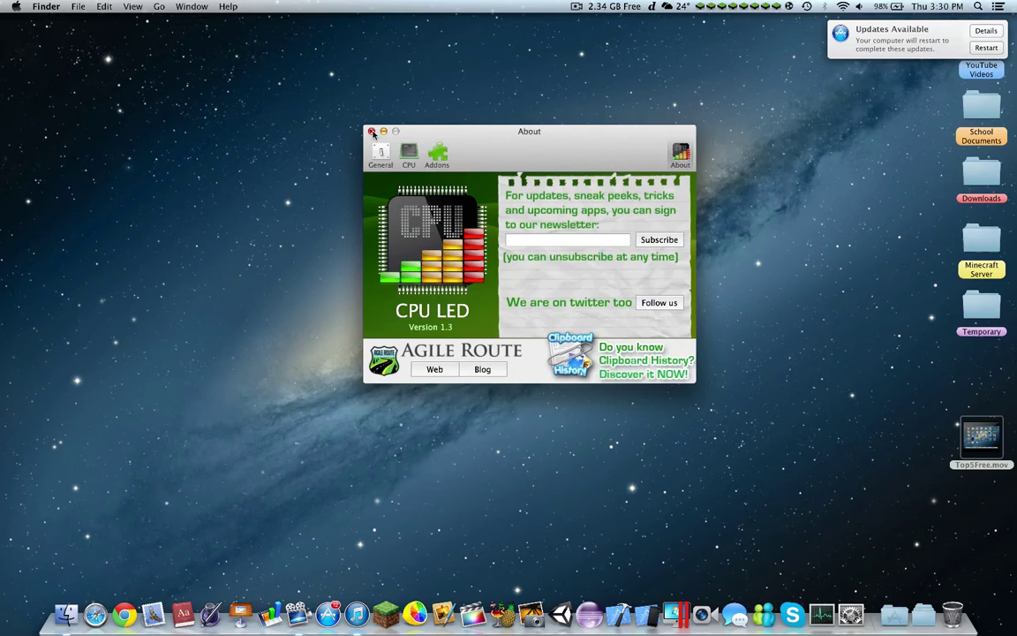
left_click(380, 156)
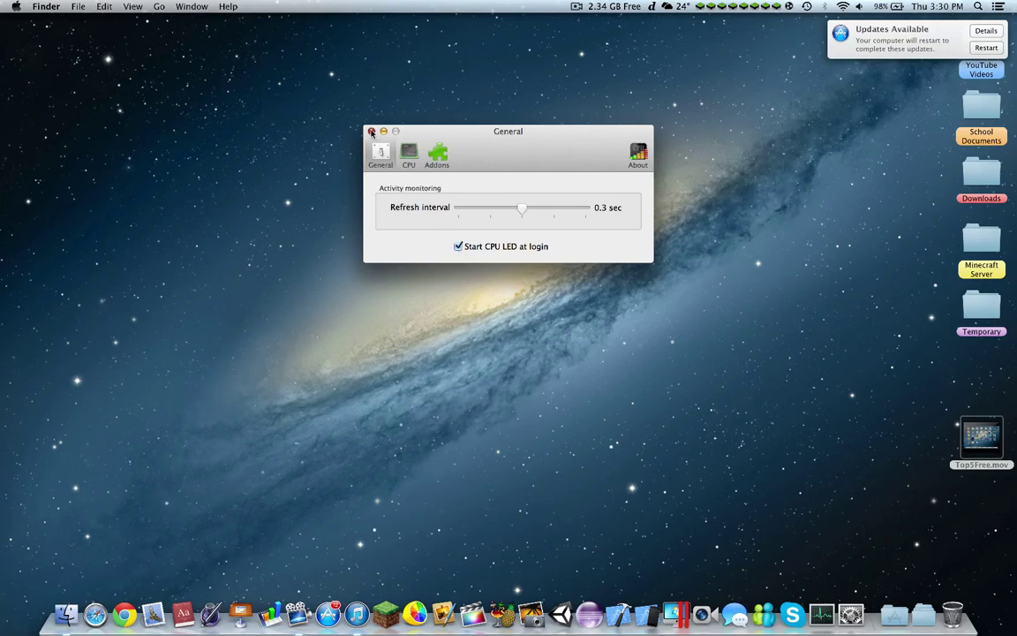
left_click(370, 131)
Step: Launch coconutBattery from Launchpad and move its window higher on screen
key("F4")
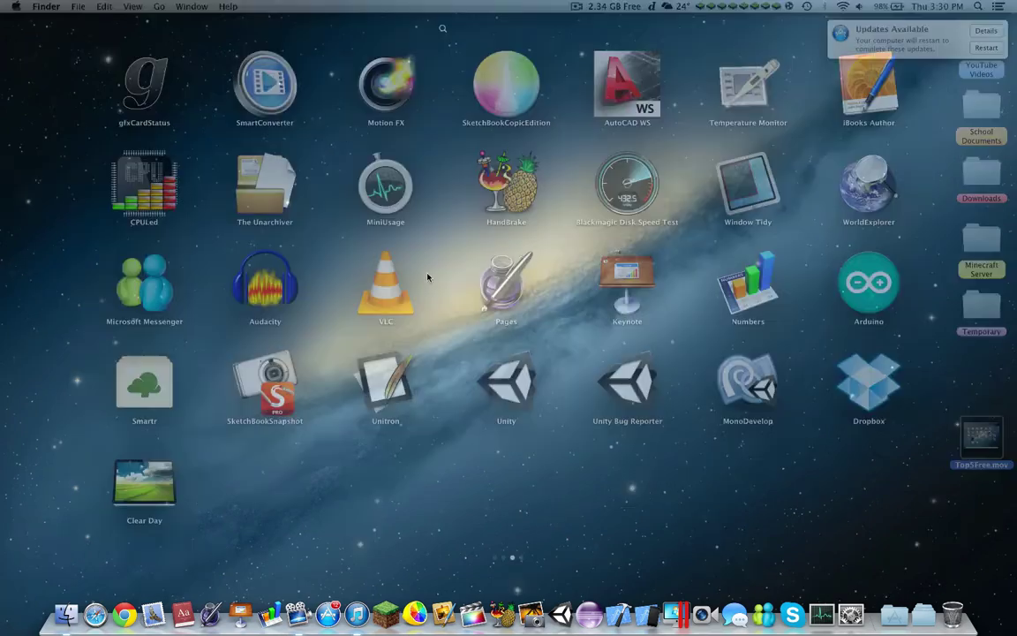
scroll(311, 227, "left", 10)
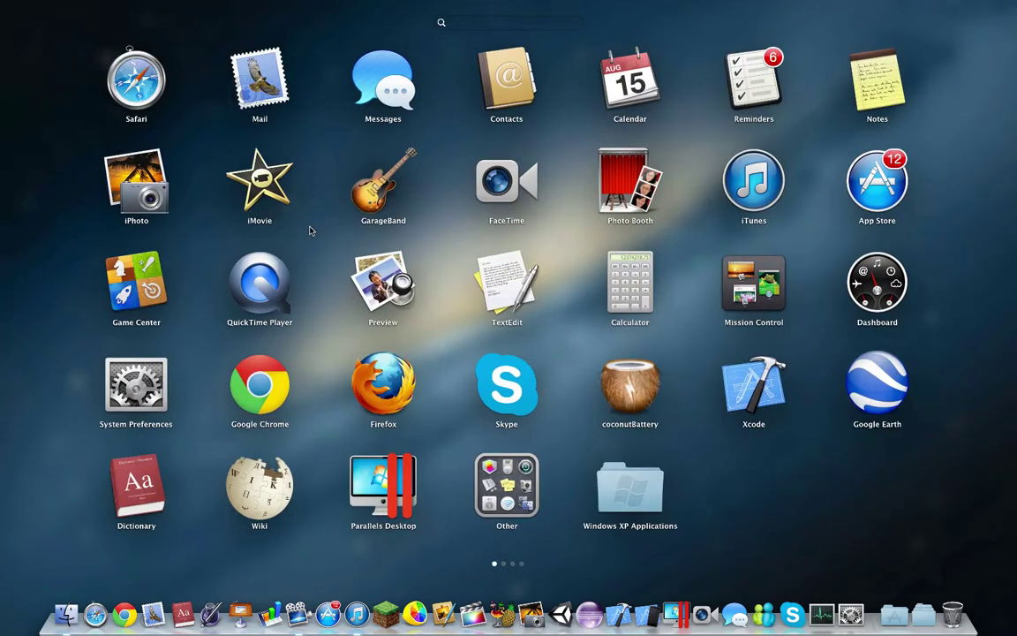
left_click(569, 381)
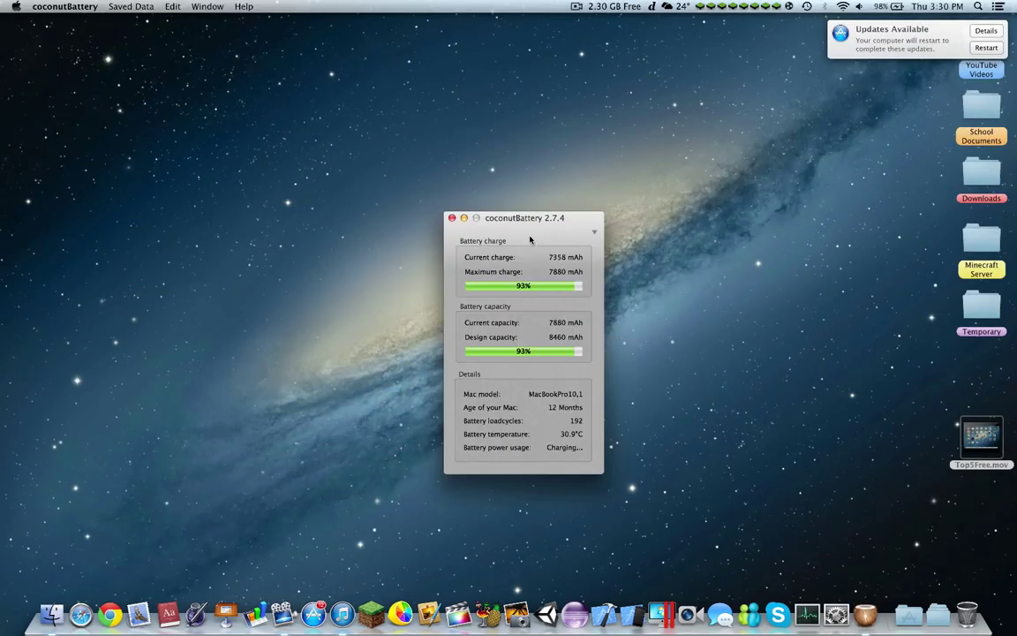
left_click_drag(522, 218, 530, 106)
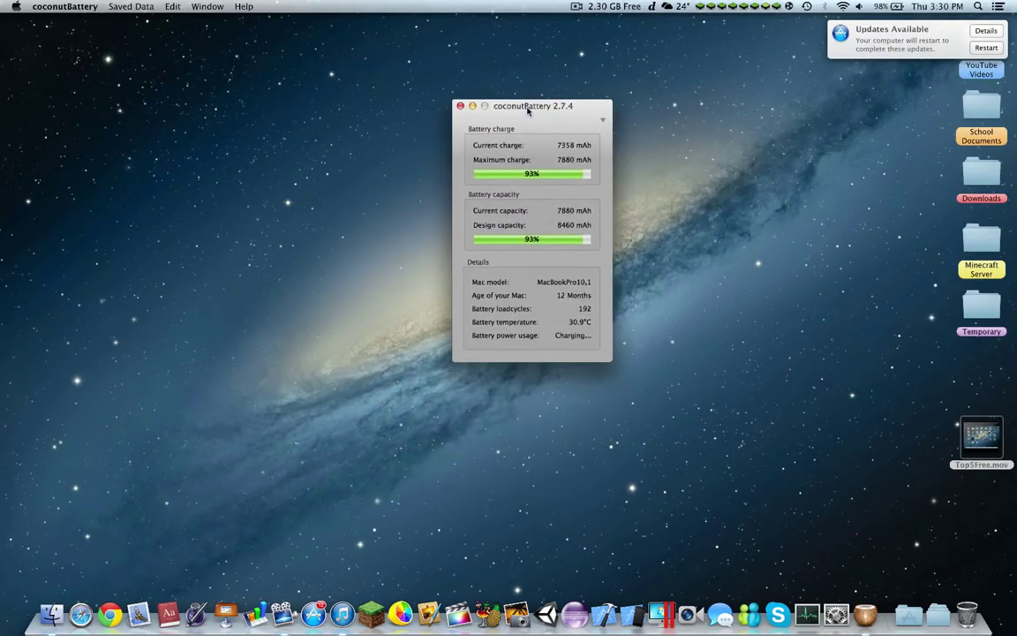
Step: Reveal the Saved Data history and browse it from the 2012-09-04 record to the newest entries
left_click(603, 121)
left_click(646, 334)
scroll(694, 196, "down", 10)
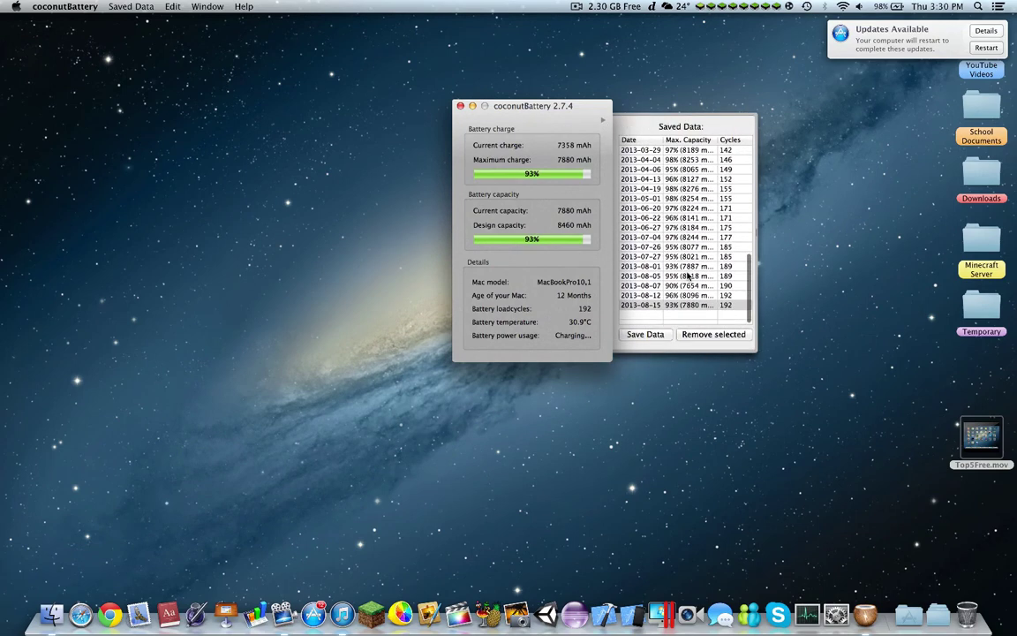
scroll(698, 195, "up", 10)
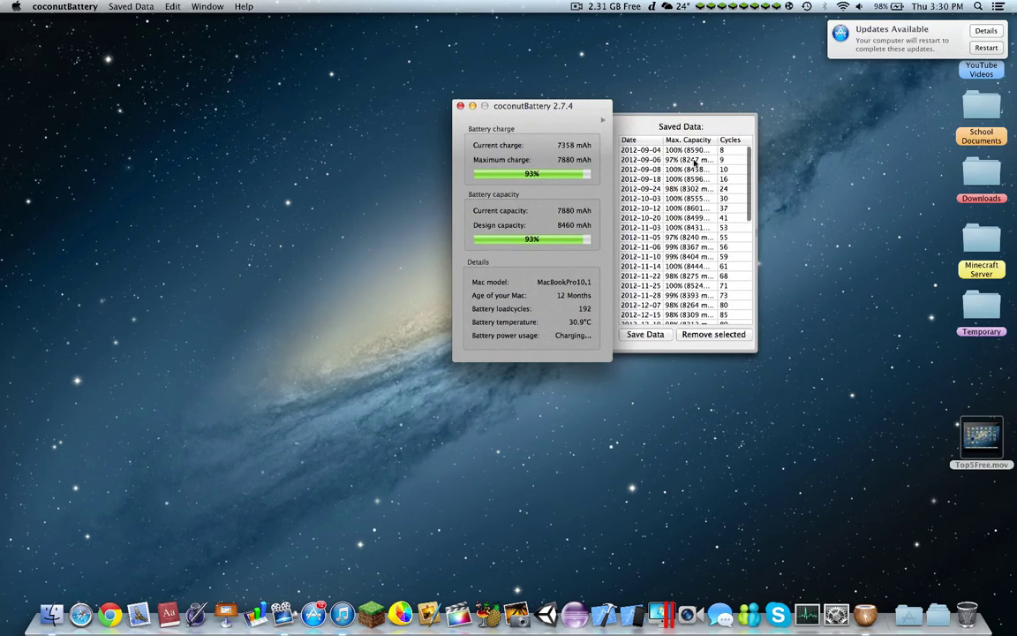
left_click(694, 150)
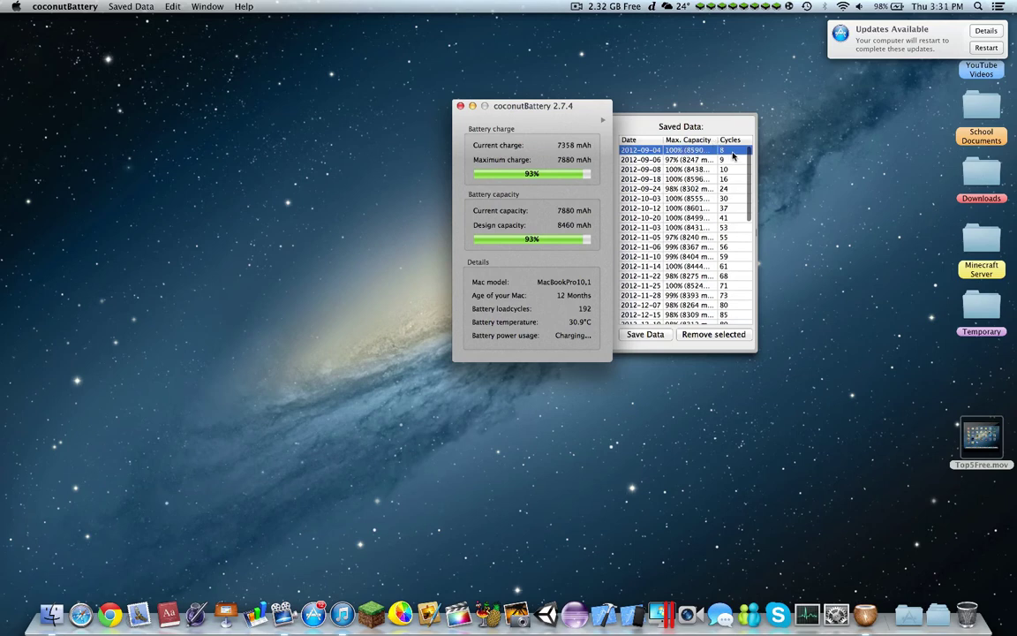
scroll(731, 155, "down", 5)
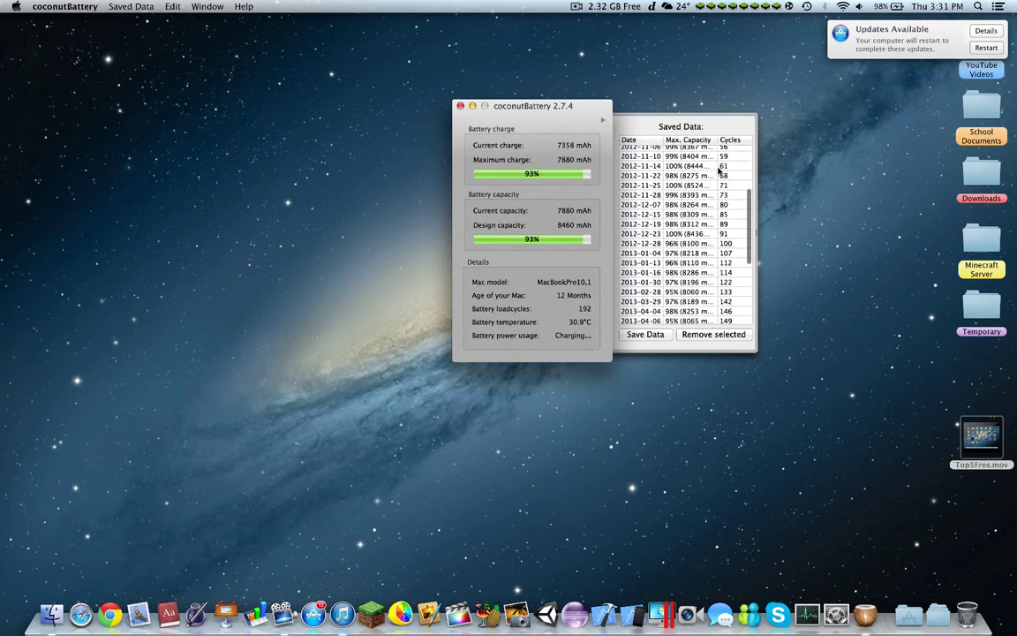
scroll(720, 171, "down", 5)
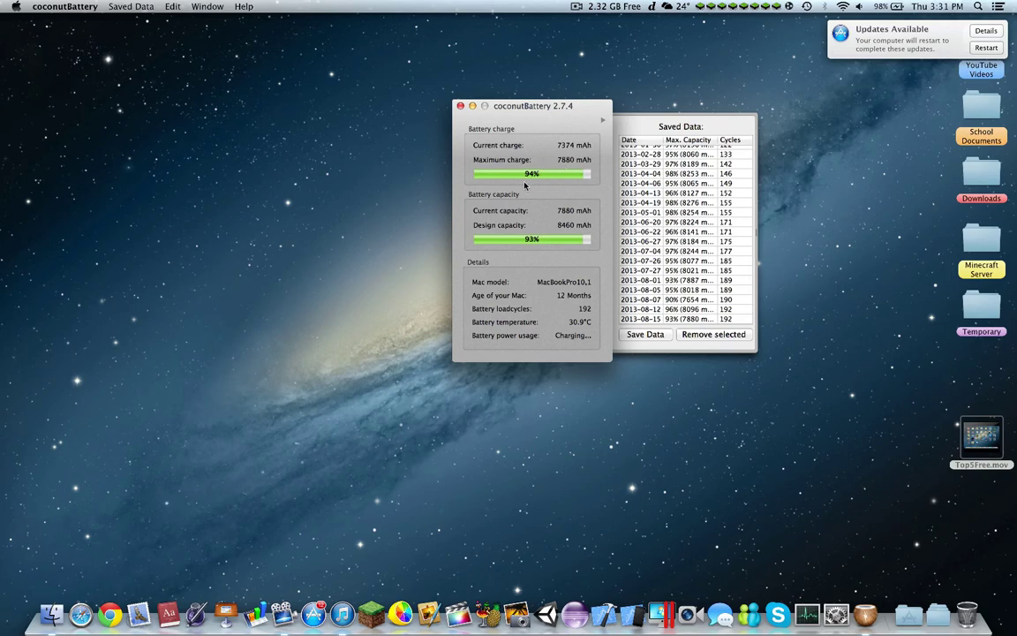
Step: Dismiss the battery status menu and close the coconutBattery window
left_click(799, 17)
left_click(885, 8)
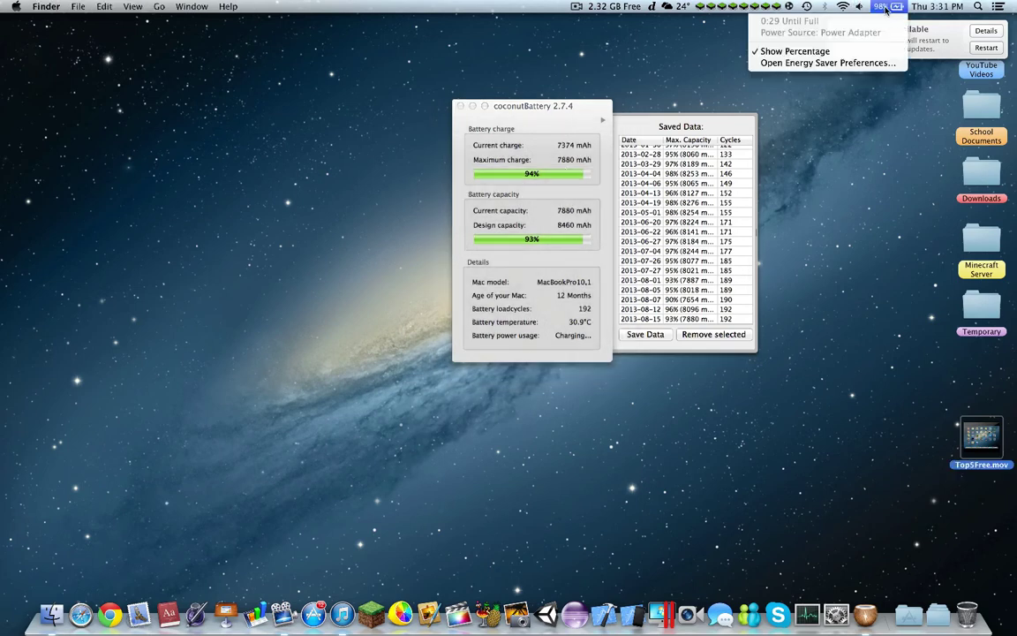
left_click(885, 7)
left_click(556, 107)
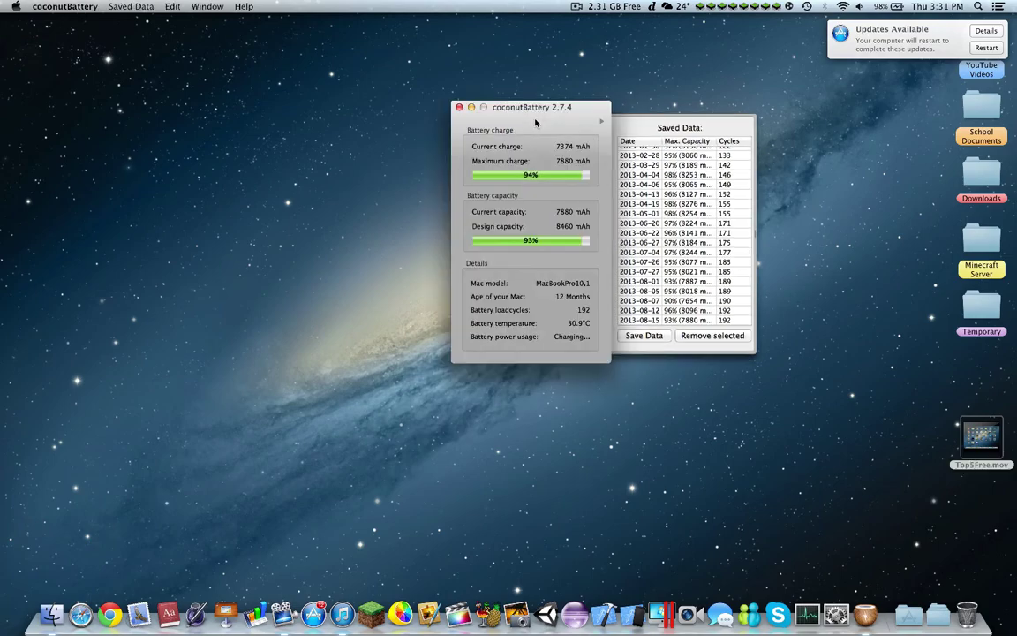
left_click(459, 106)
left_click(377, 135)
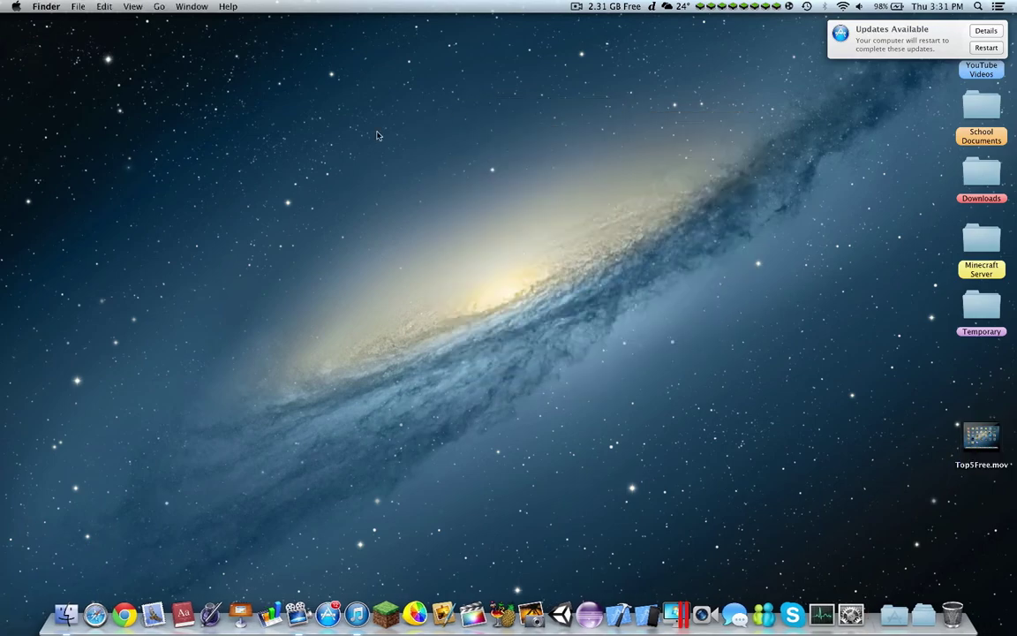
Step: Launch TextWrangler from the last Launchpad page with a blank untitled document
key("F4")
scroll(422, 159, "right", 10)
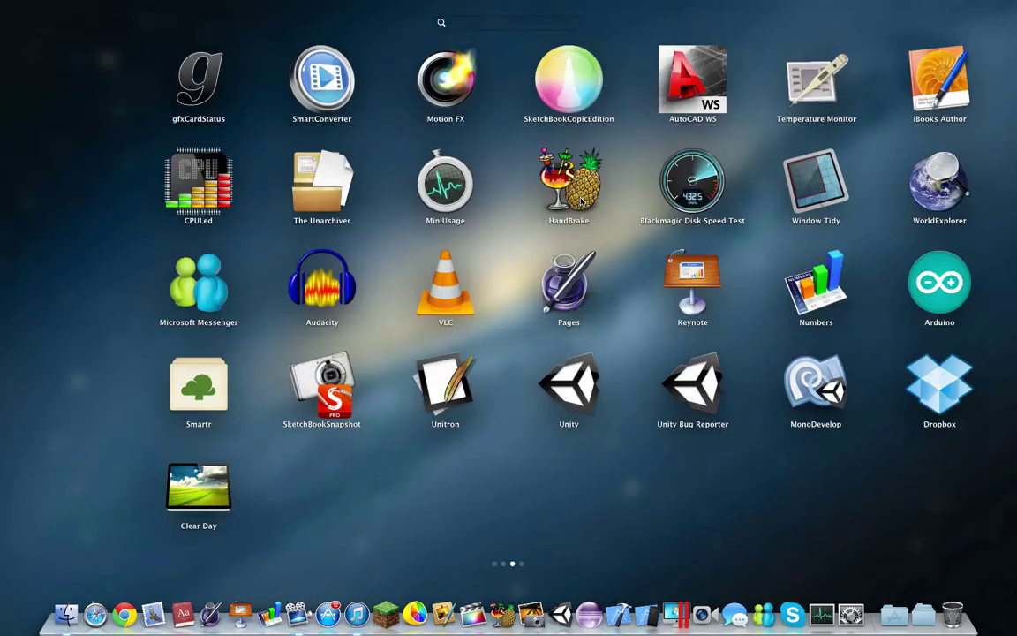
scroll(580, 201, "right", 3)
left_click(558, 95)
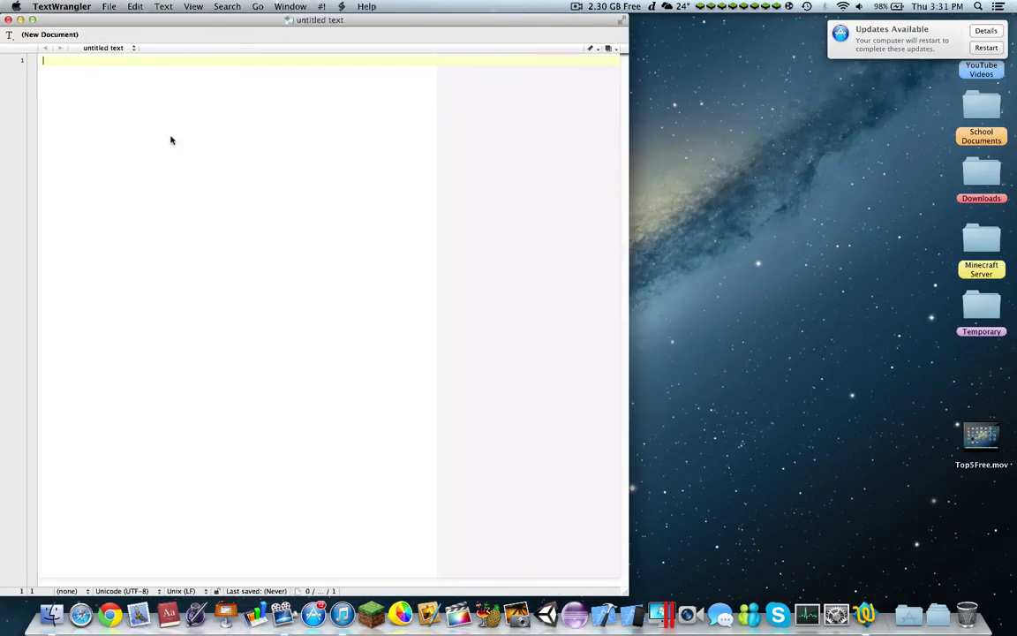
Step: Type Console.WriteLine("Hello World"); into the document, browse the File, Search and TextWrangler menus, then quit
type("Console.WriteLine(\"")
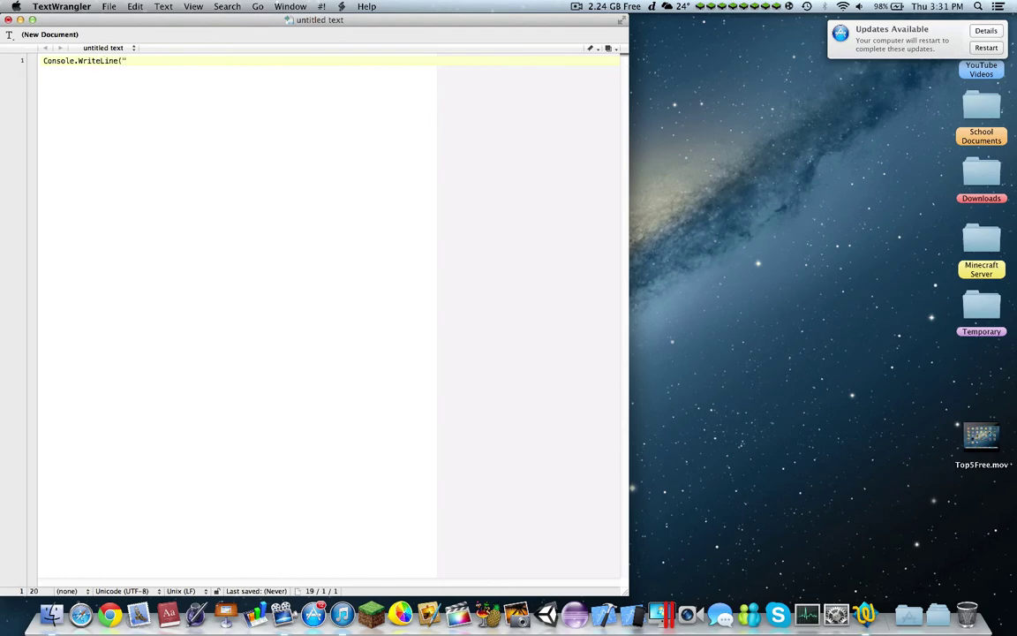
type("Hello World\");")
left_click(109, 7)
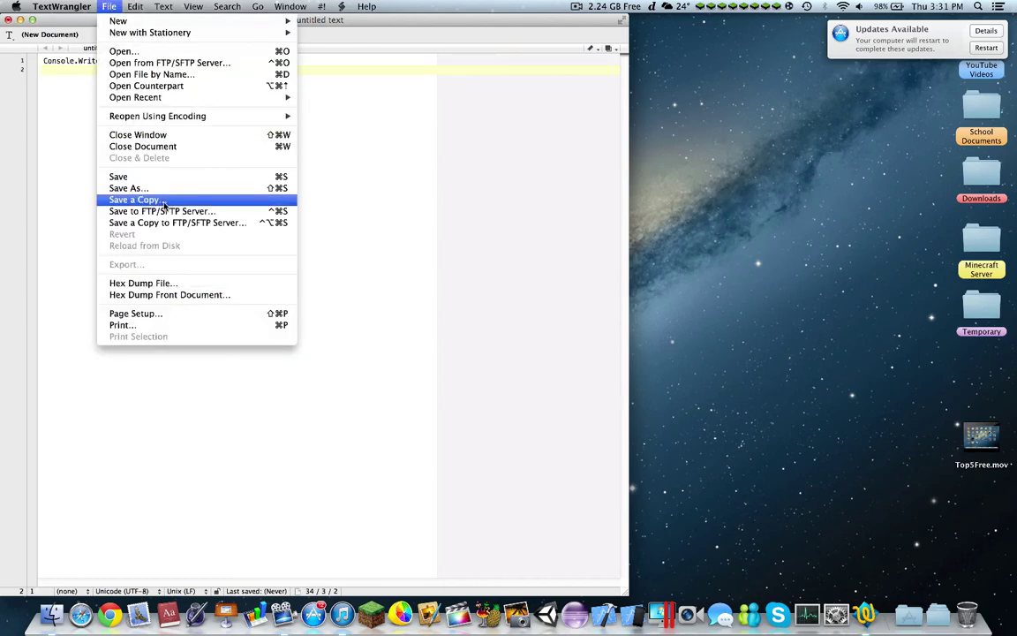
mouse_move(75, 7)
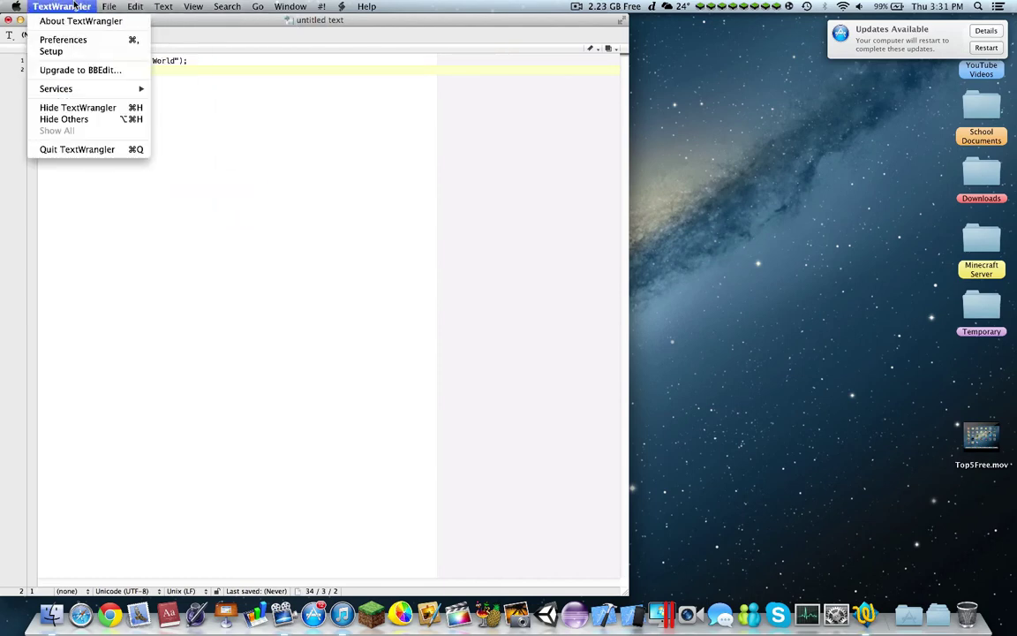
mouse_move(224, 8)
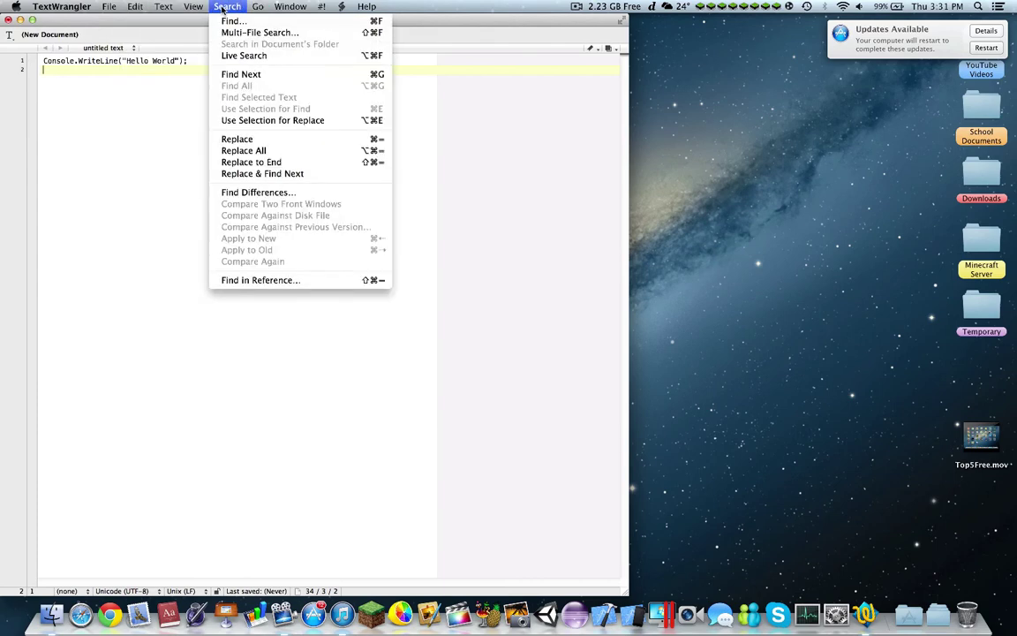
mouse_move(190, 6)
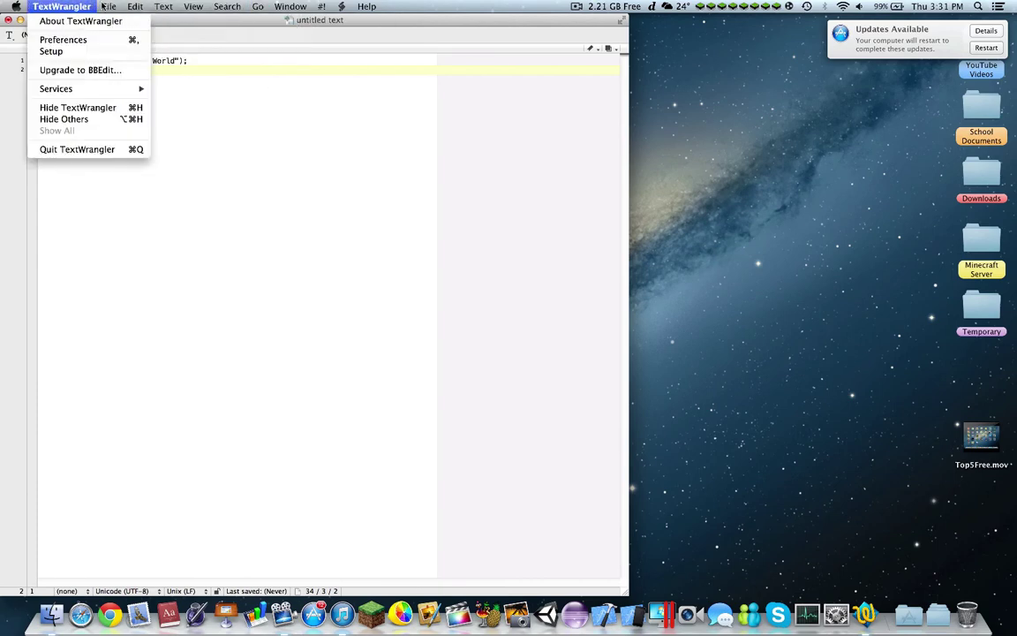
left_click(81, 150)
key("F4")
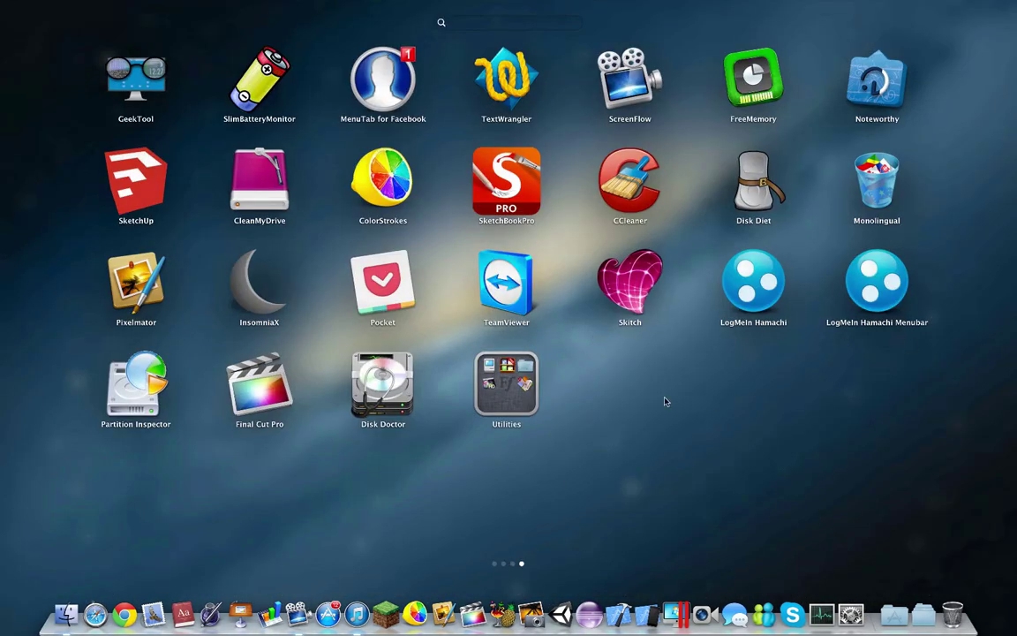
scroll(592, 398, "left", 3)
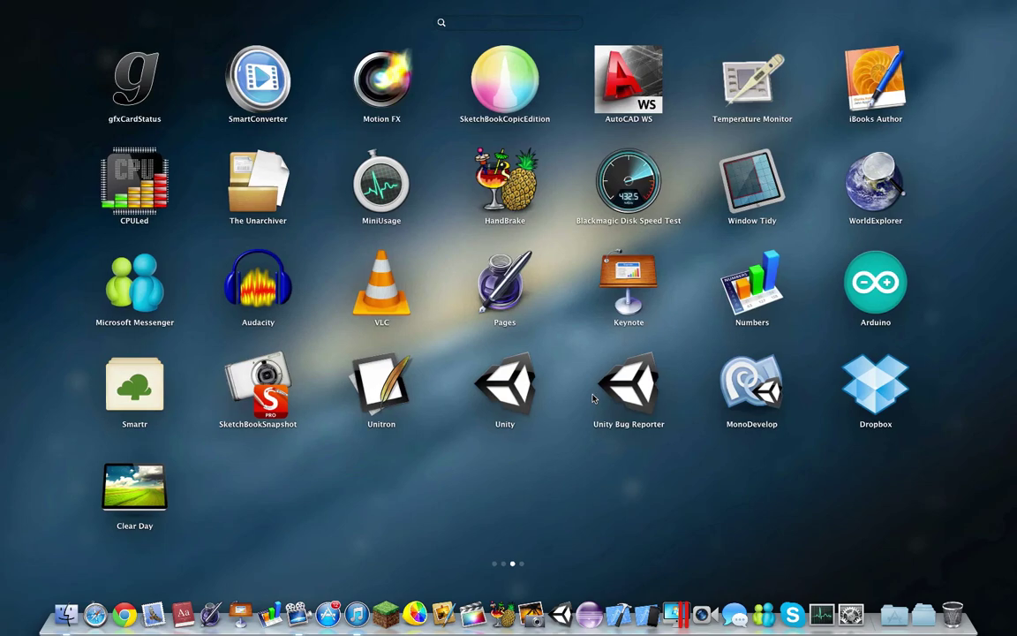
scroll(744, 417, "right", 3)
left_click(744, 418)
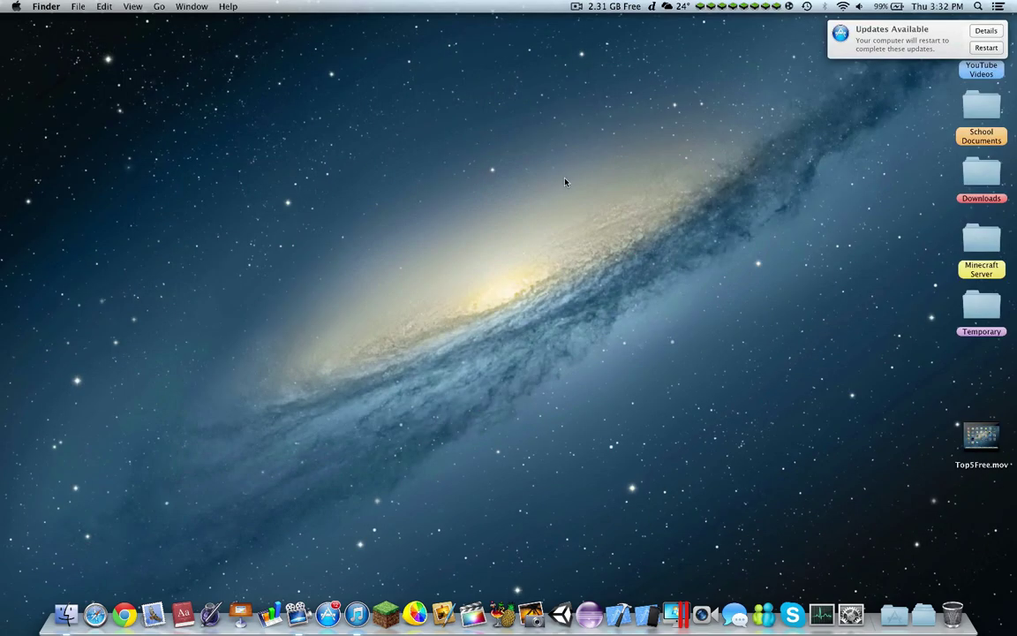